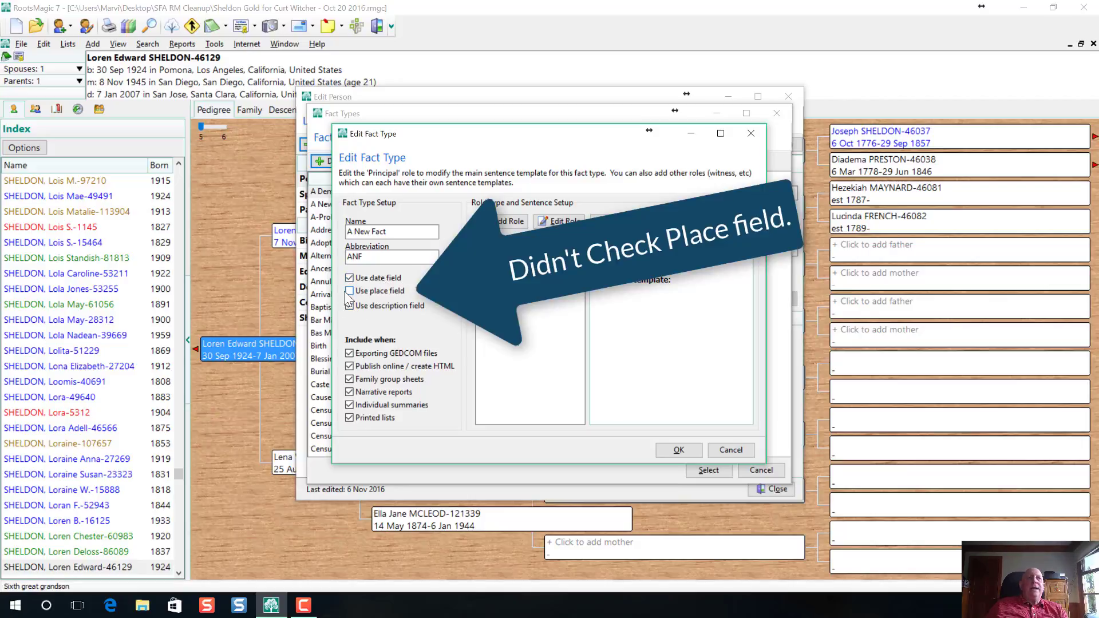
- Save the A New Fact fact type with the place field disabled and close the fact type list
left_click(674, 447)
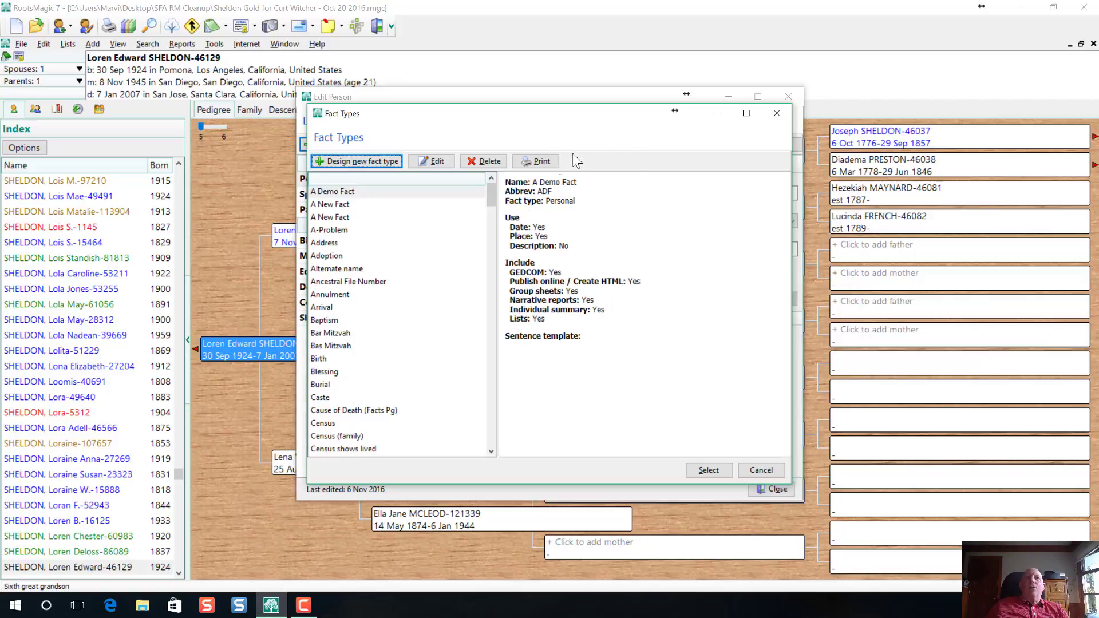
left_click(777, 113)
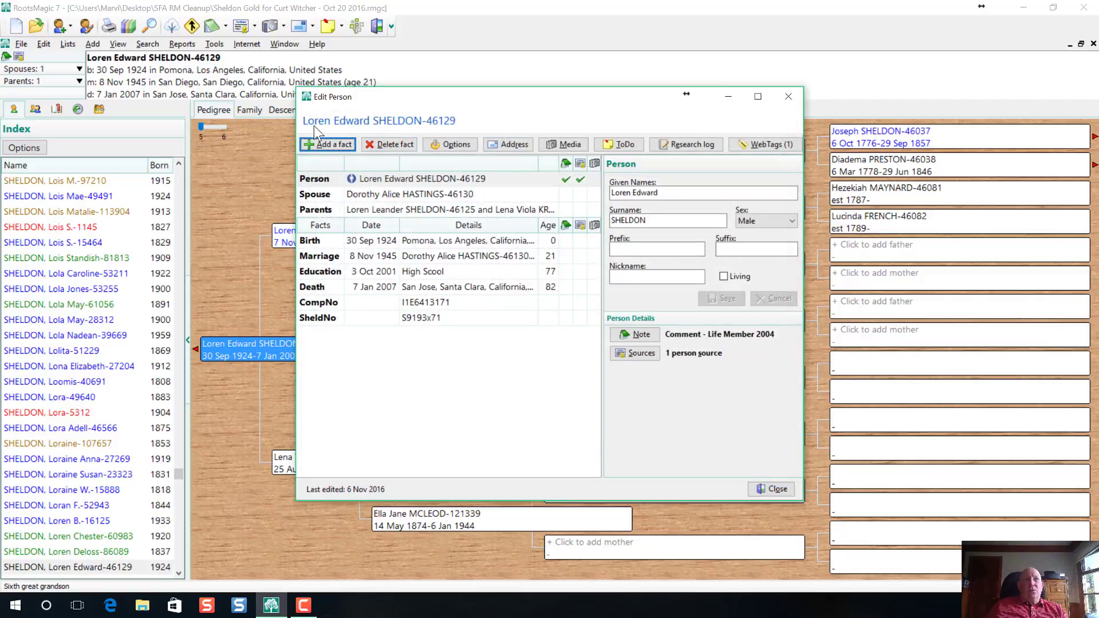
- Add the A New Fact fact without a place field to the open person, dated 9 Oct 2016, save it, and close the person's record
key("alt+a")
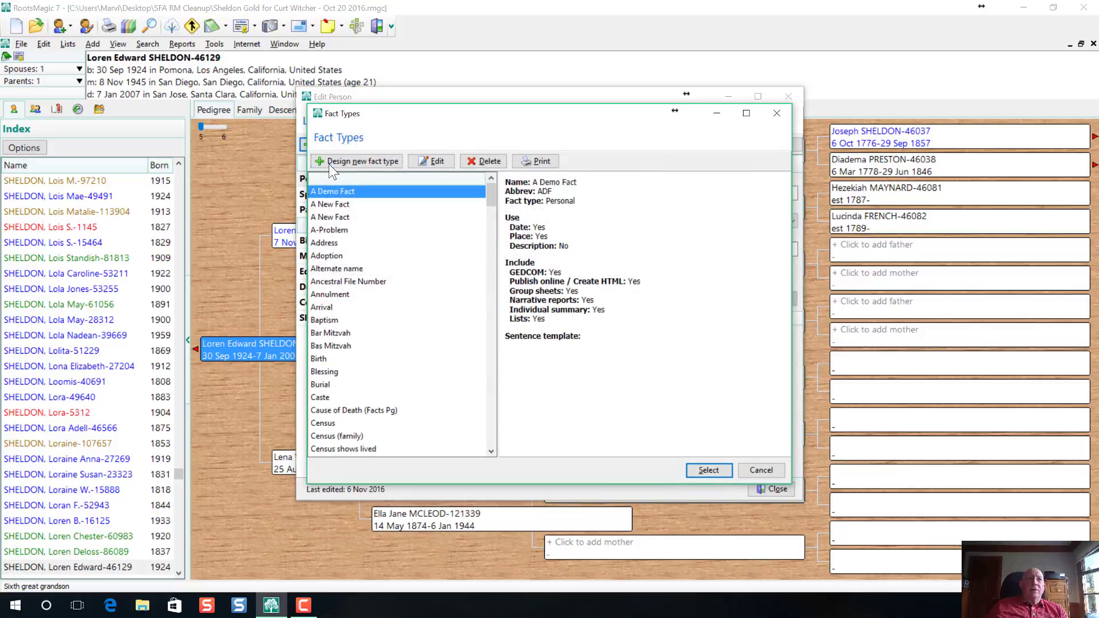
left_click(346, 218)
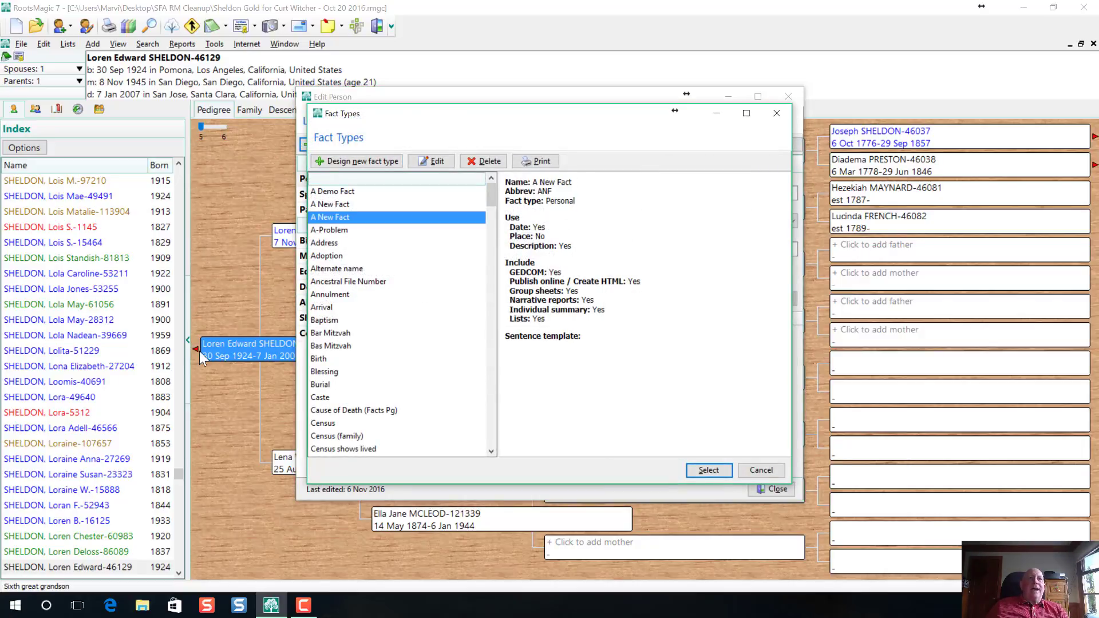
left_click(708, 470)
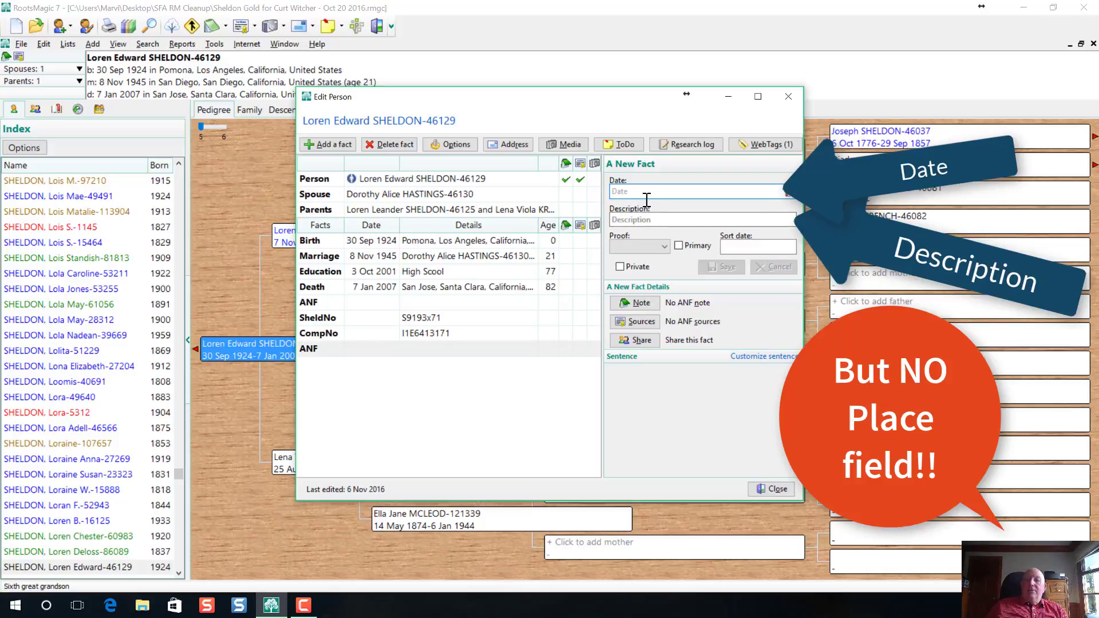
type("9 oct 2016")
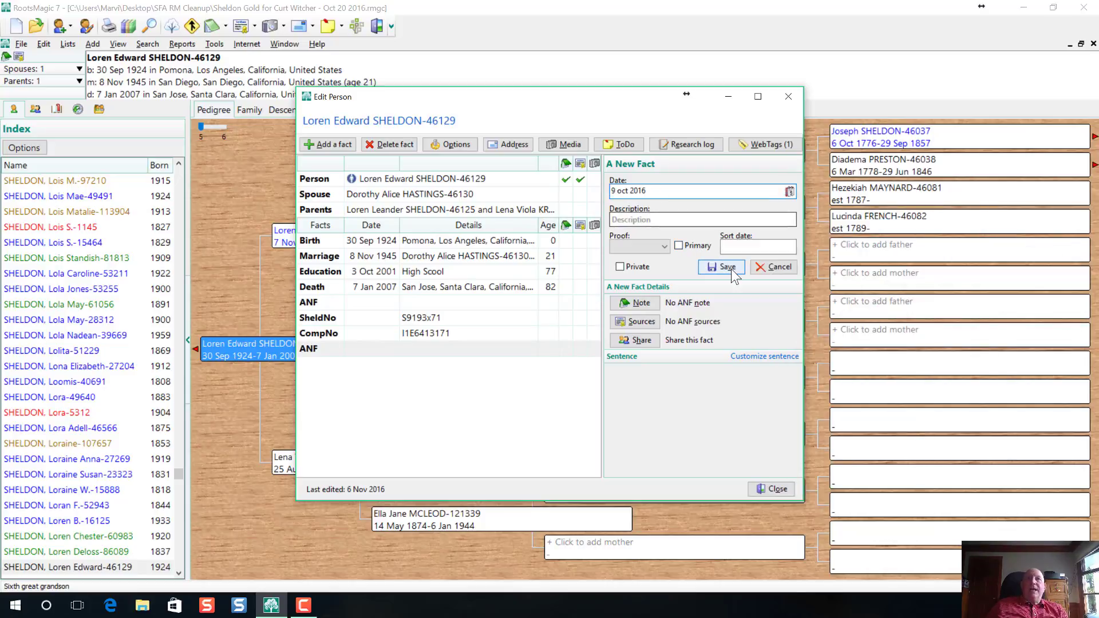
left_click(732, 269)
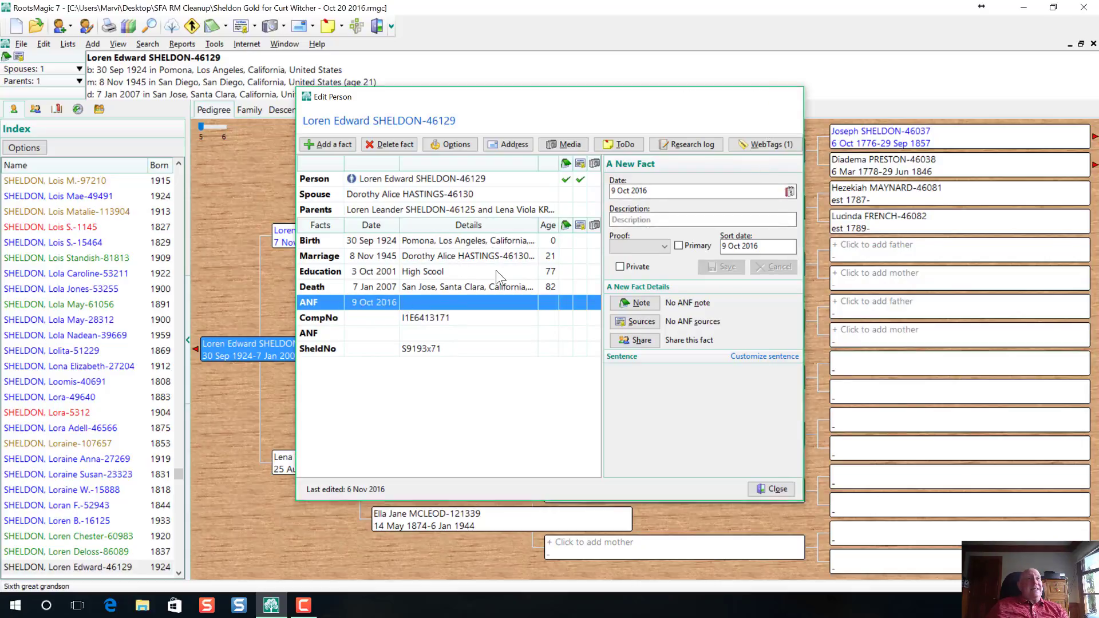
key("Escape")
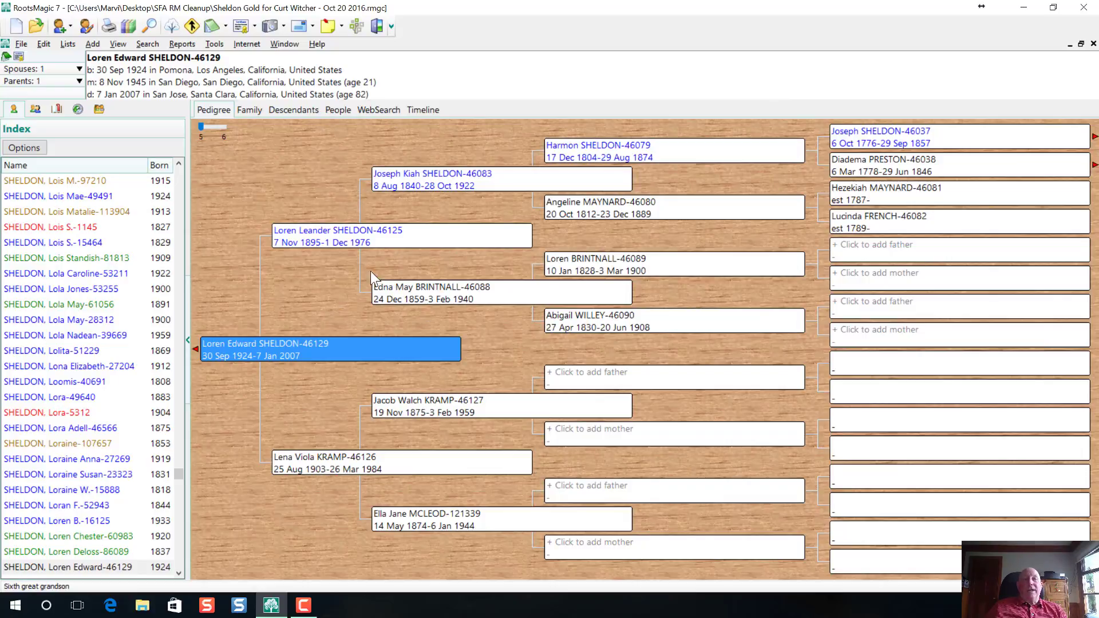
- Open the fact type list and browse through the user-defined fact types
left_click(68, 44)
left_click(102, 189)
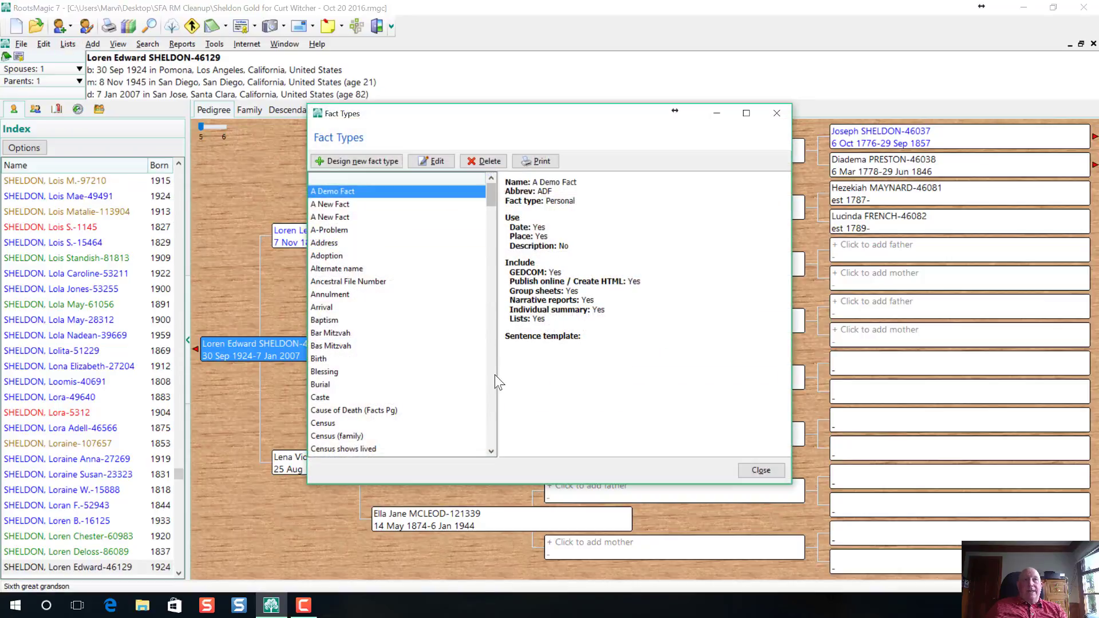
left_click_drag(491, 194, 488, 335)
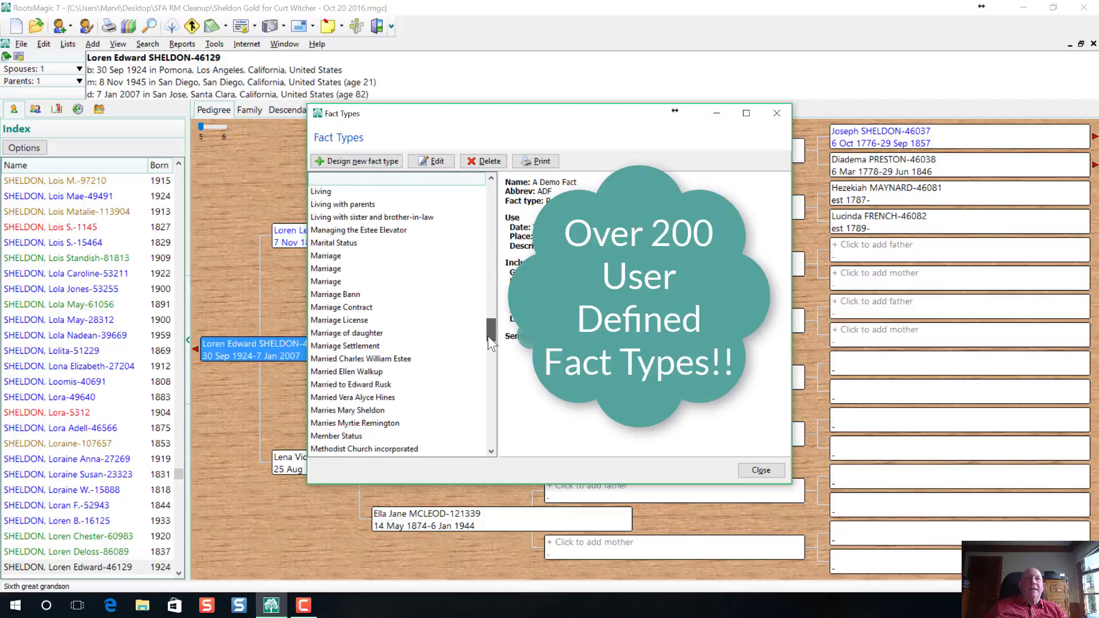
left_click(361, 359)
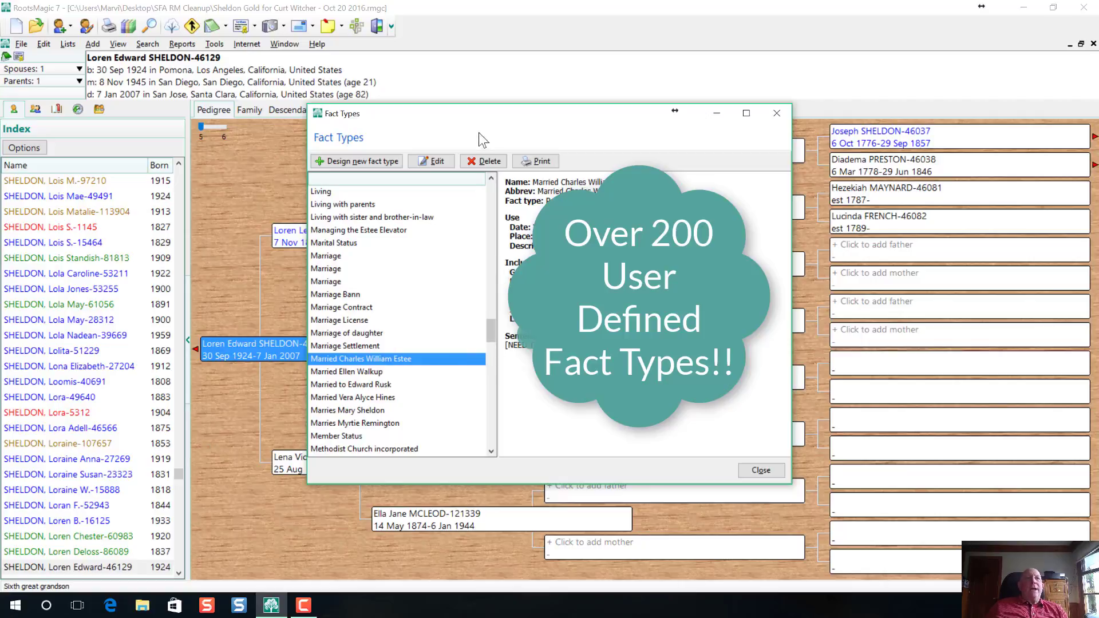
left_click_drag(494, 329, 483, 194)
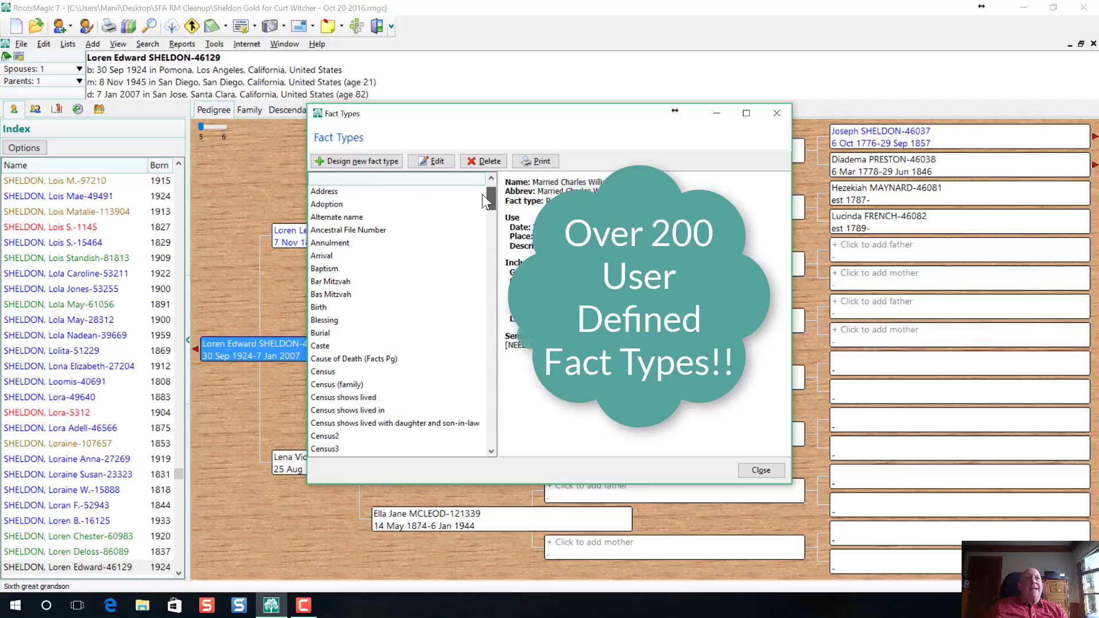
- Review the sentence templates of the fact types from Address through Cause of Death (Facts Pg)
left_click(342, 195)
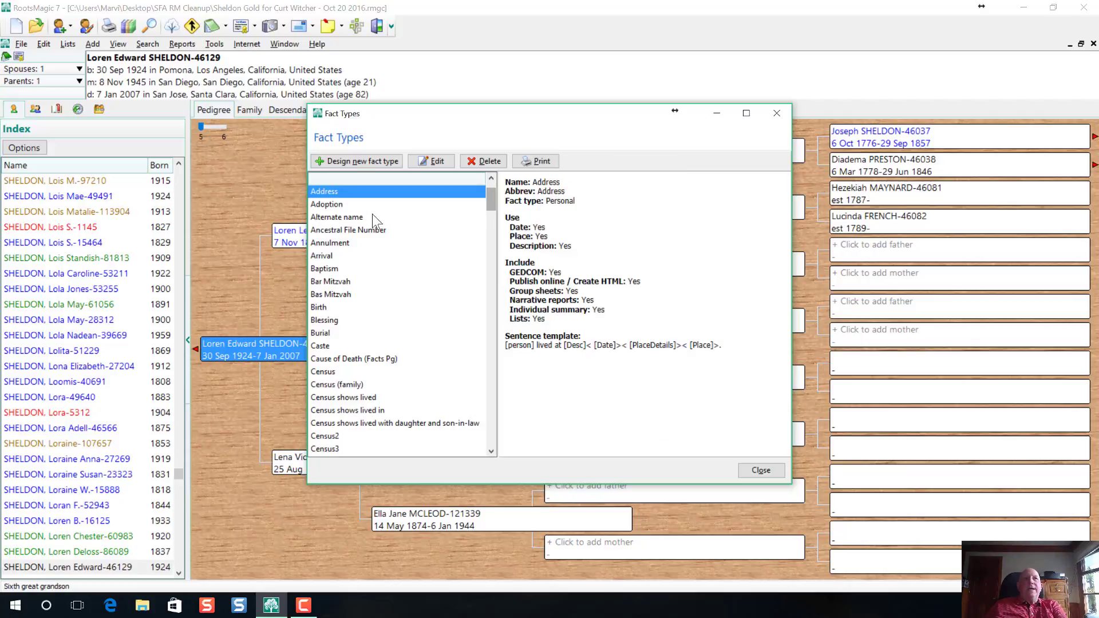
left_click(340, 205)
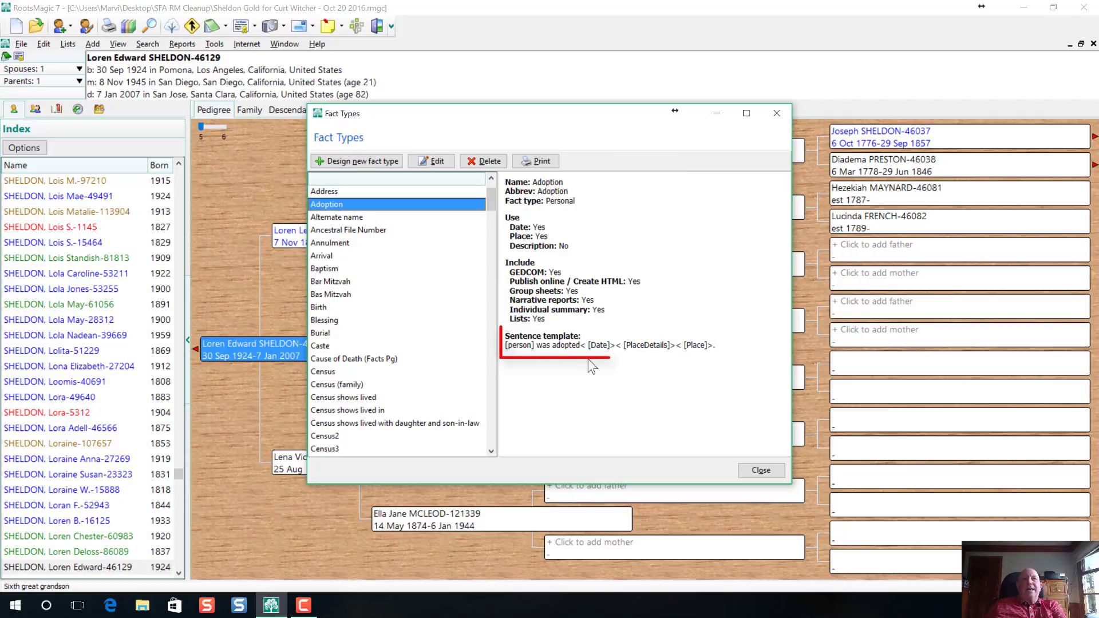
key("Down")
key("Down")
key("Down")
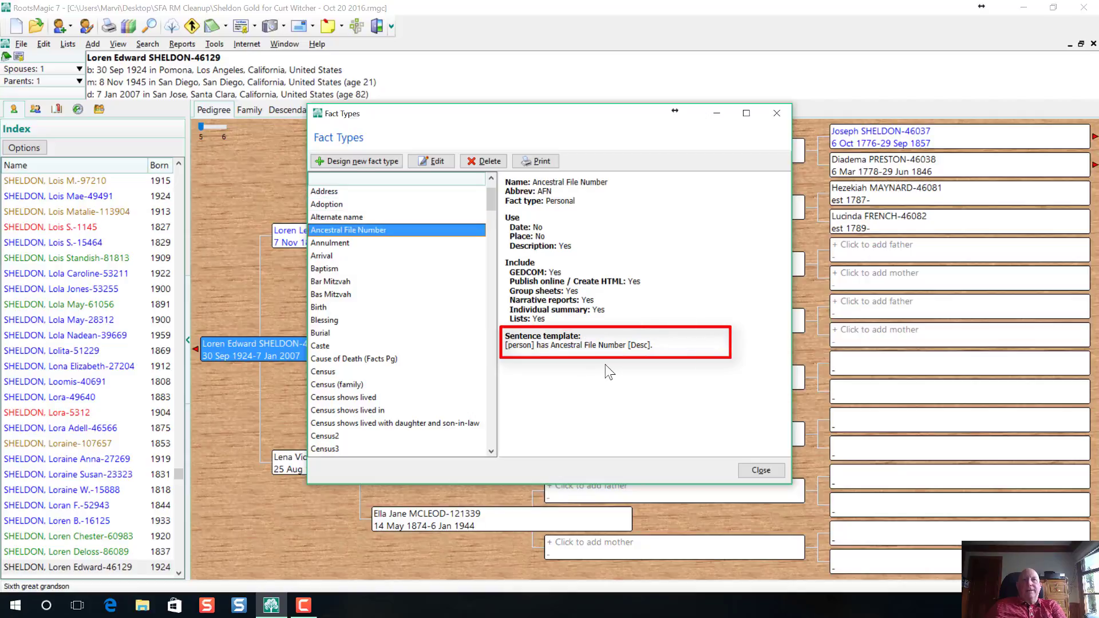
key("Down")
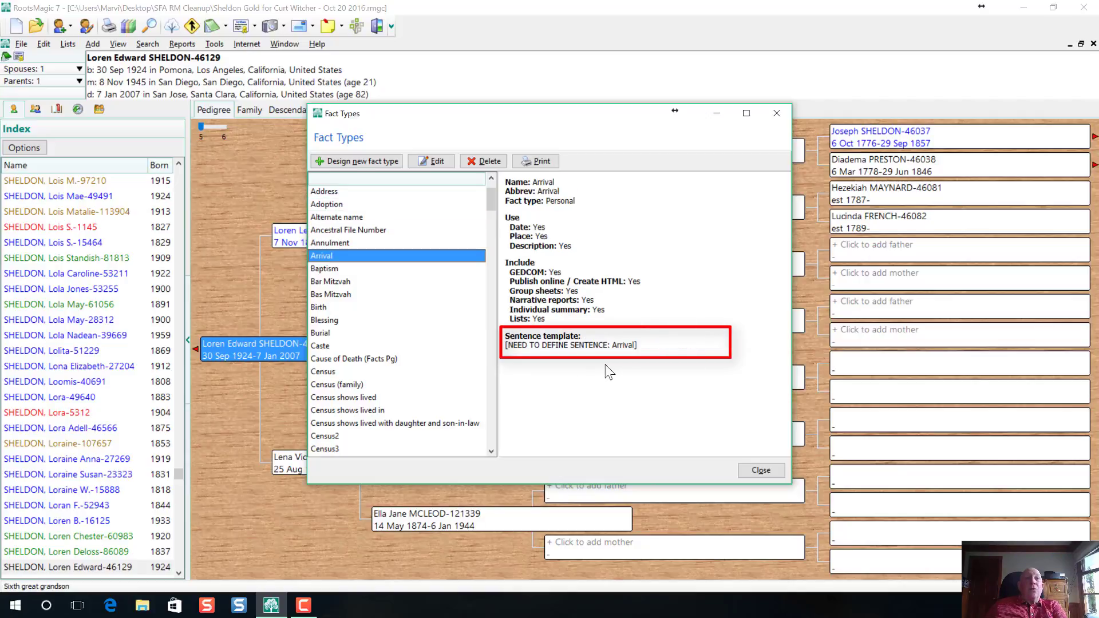
key("Down")
key("Down")
key("Down")
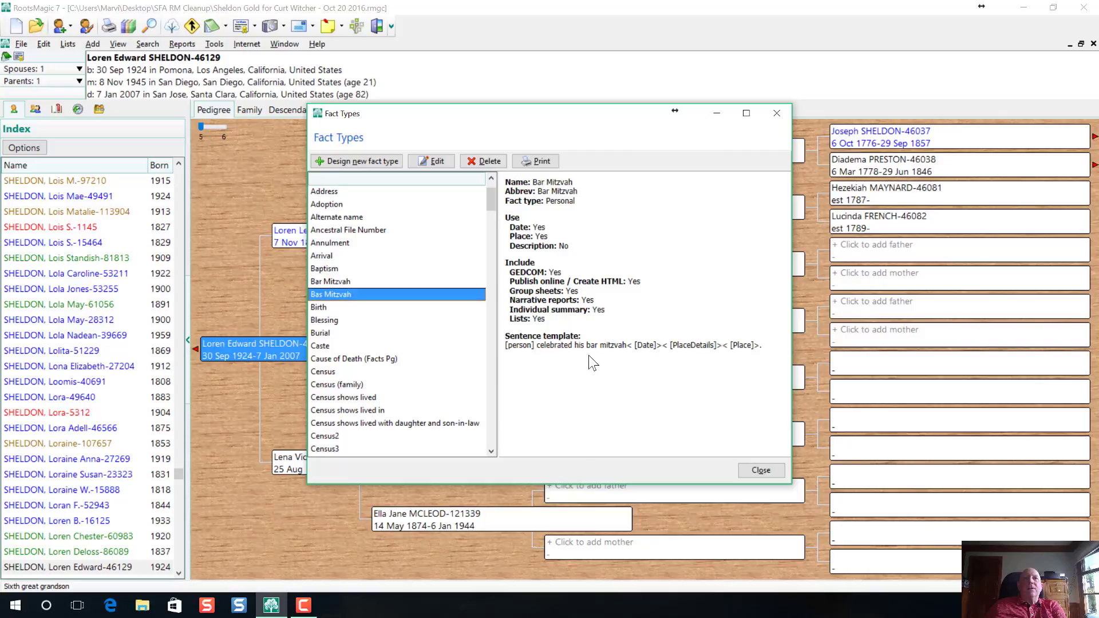
key("Down")
key("Down")
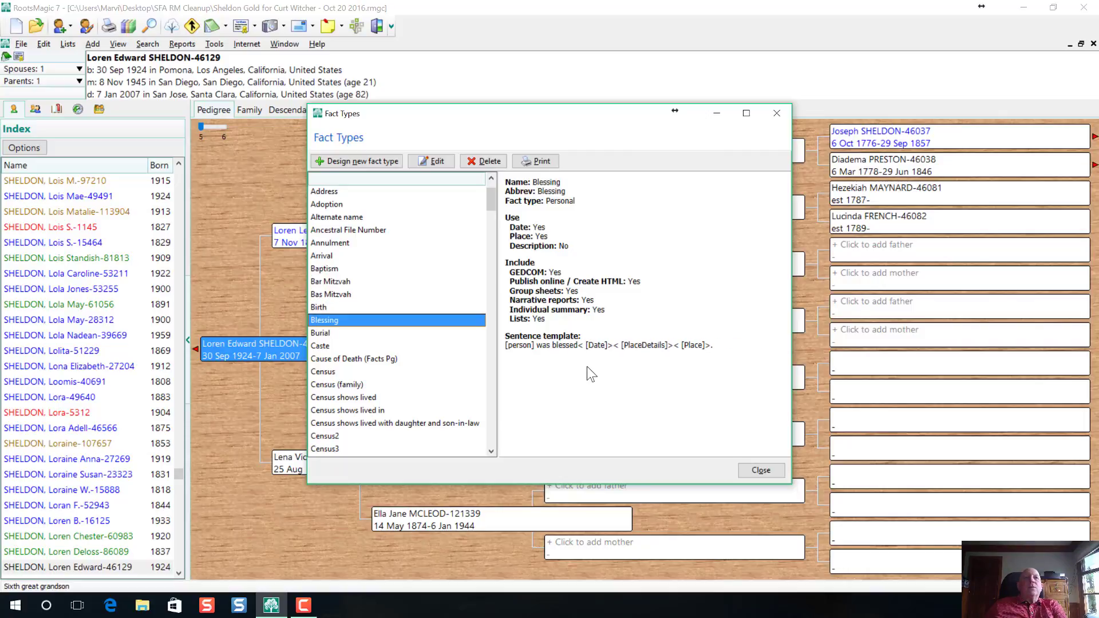
key("Down")
key("Down")
key("Down")
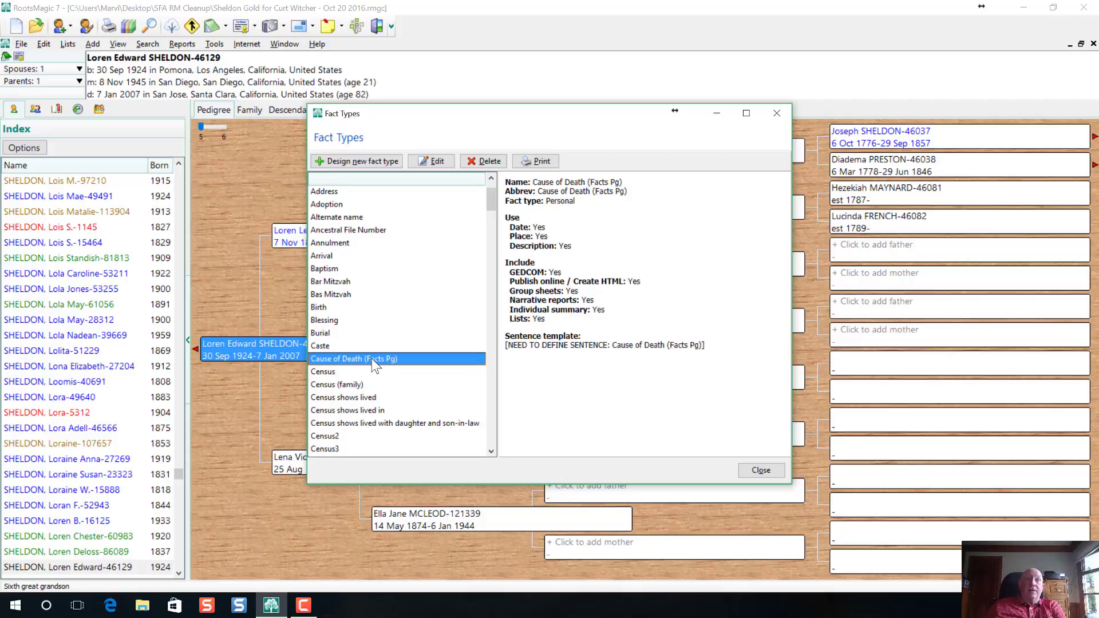
- Delete the user-defined fact type "Census shows lived" from the database
left_click(491, 451)
scroll(400, 394, "down", 2)
left_click(332, 359)
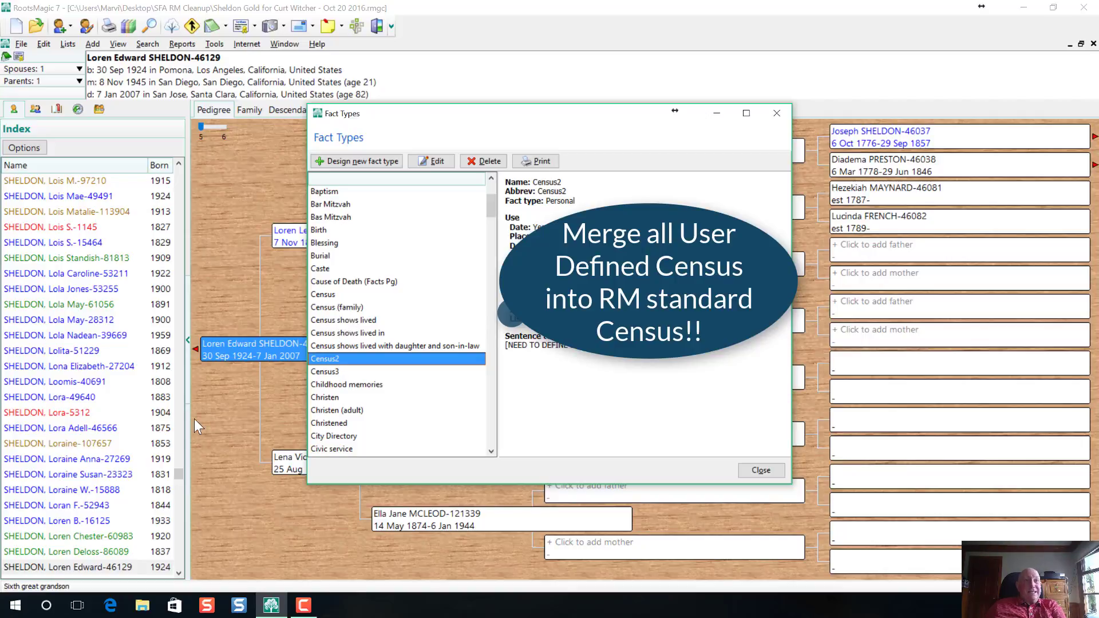
key("Up")
key("Up")
key("Up")
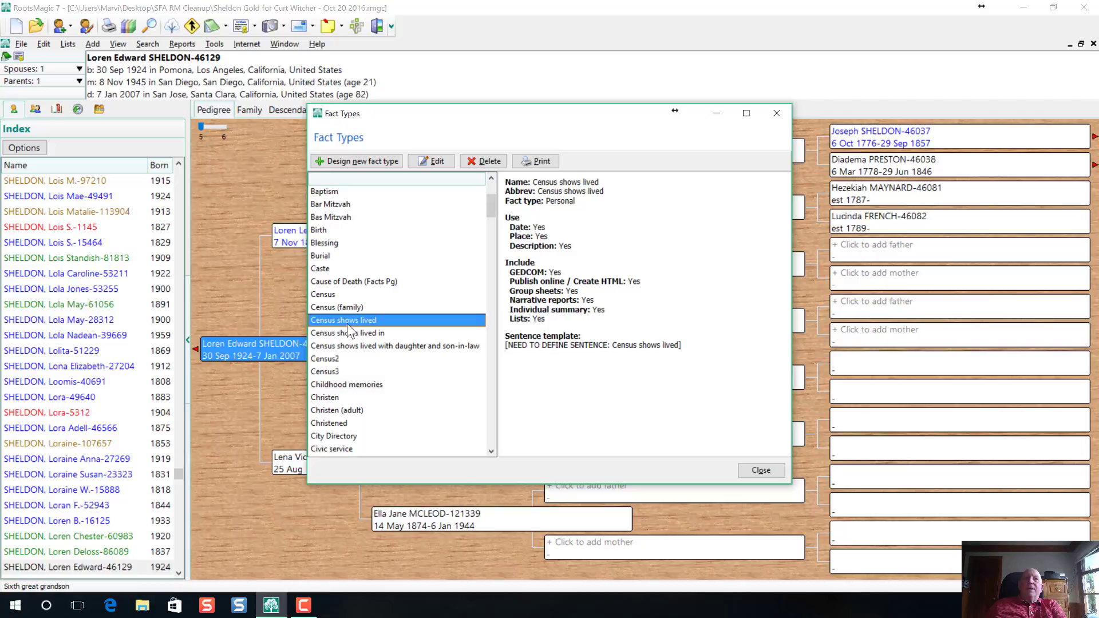
left_click(489, 162)
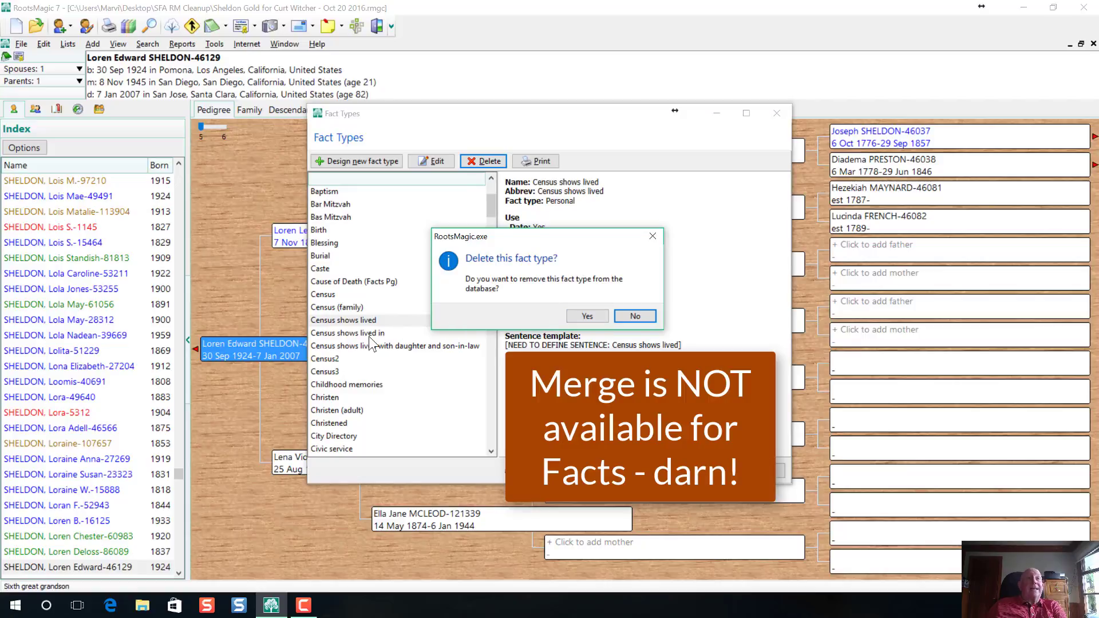
left_click(587, 316)
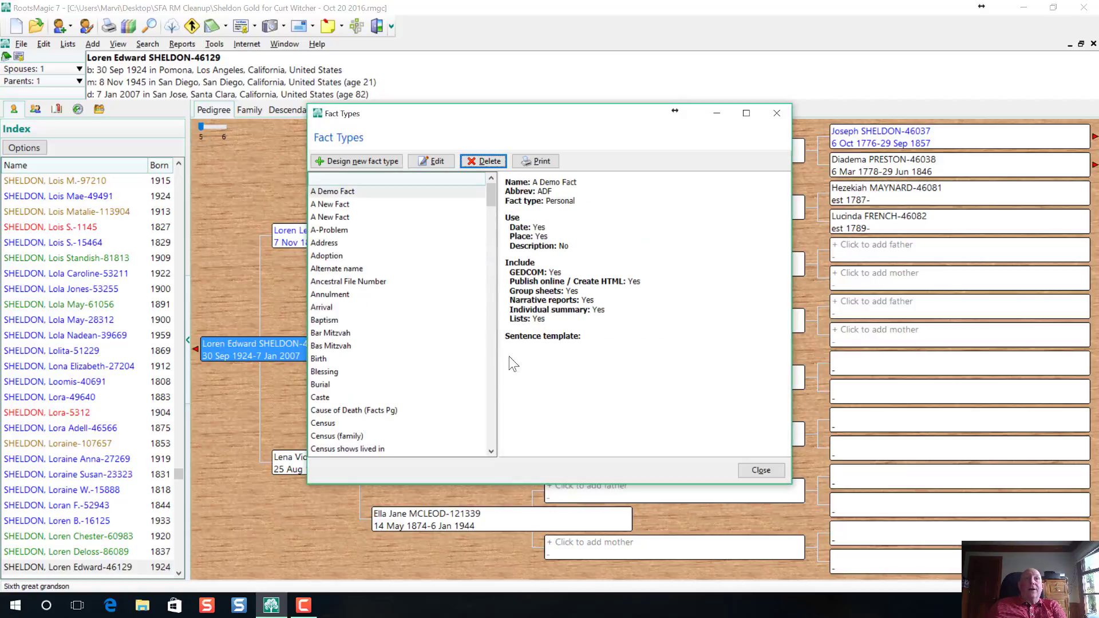
- Try to delete the user-defined Christened fact type, declining the removal of the fact from individuals who use it
left_click(490, 390)
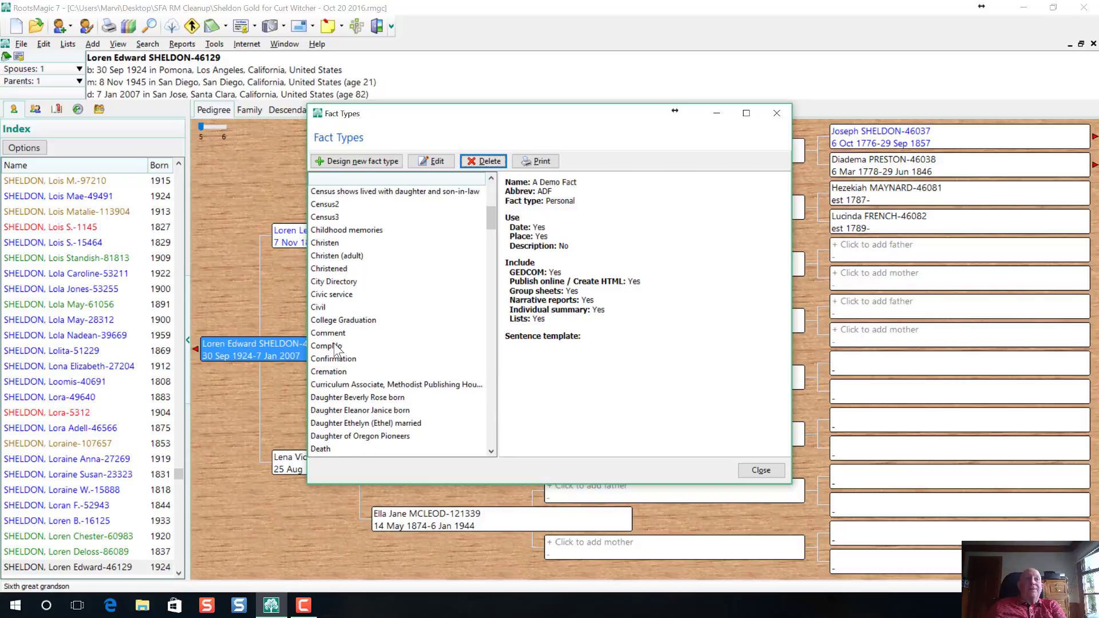
left_click(336, 256)
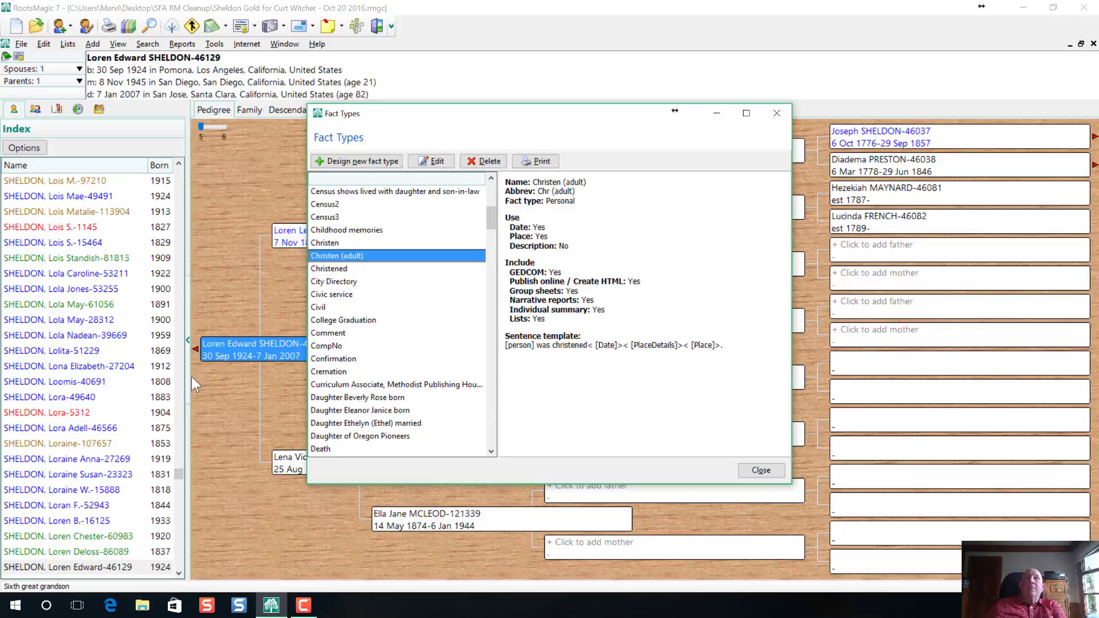
left_click(342, 269)
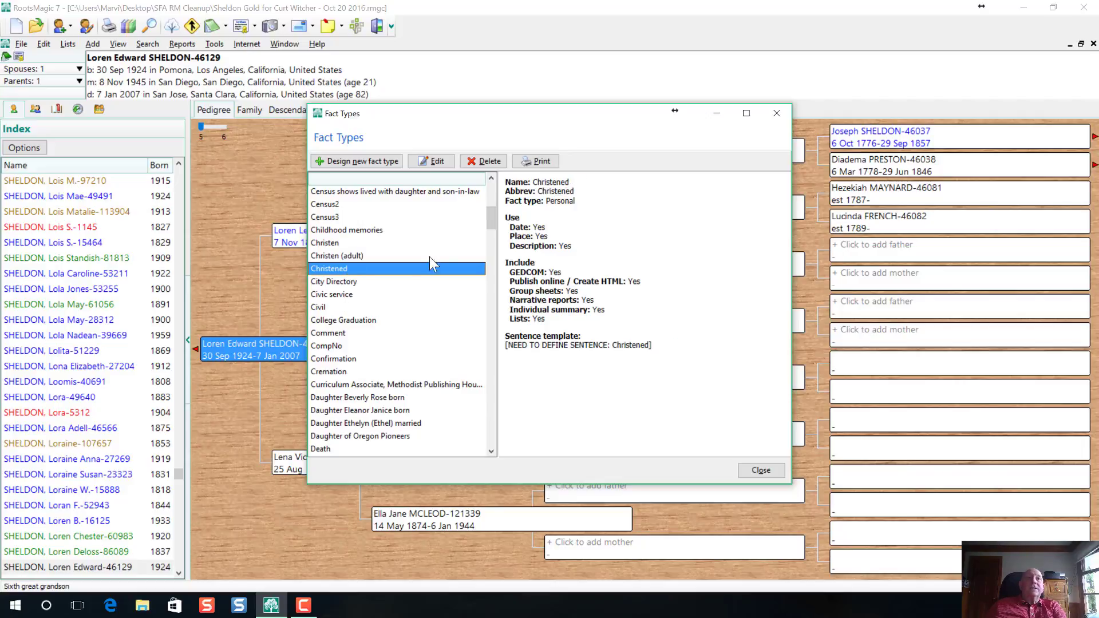
left_click(486, 161)
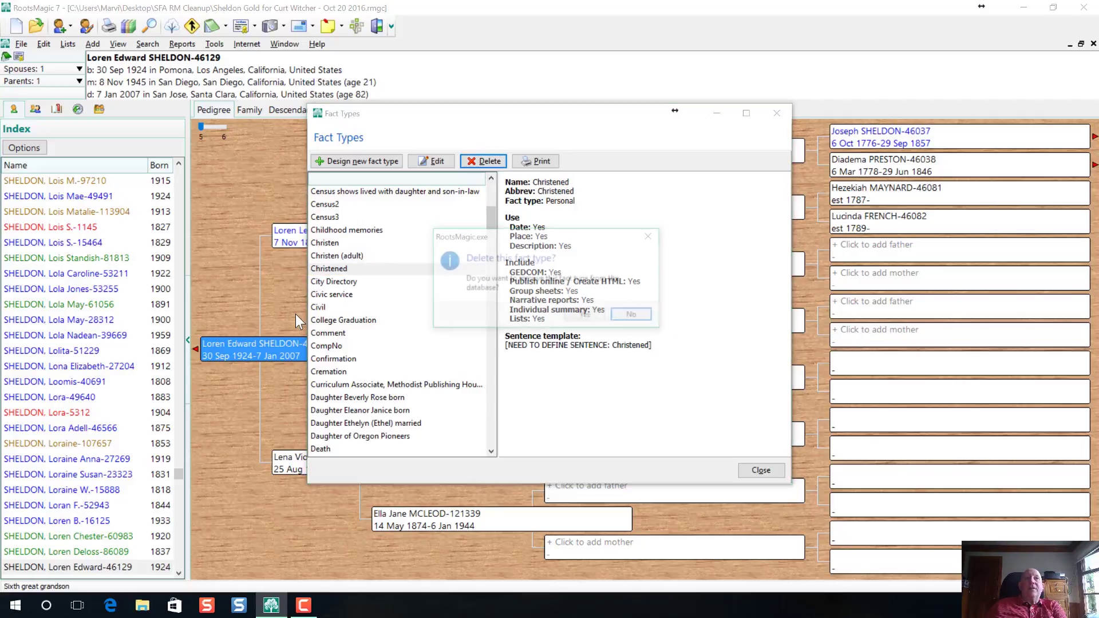
left_click(586, 318)
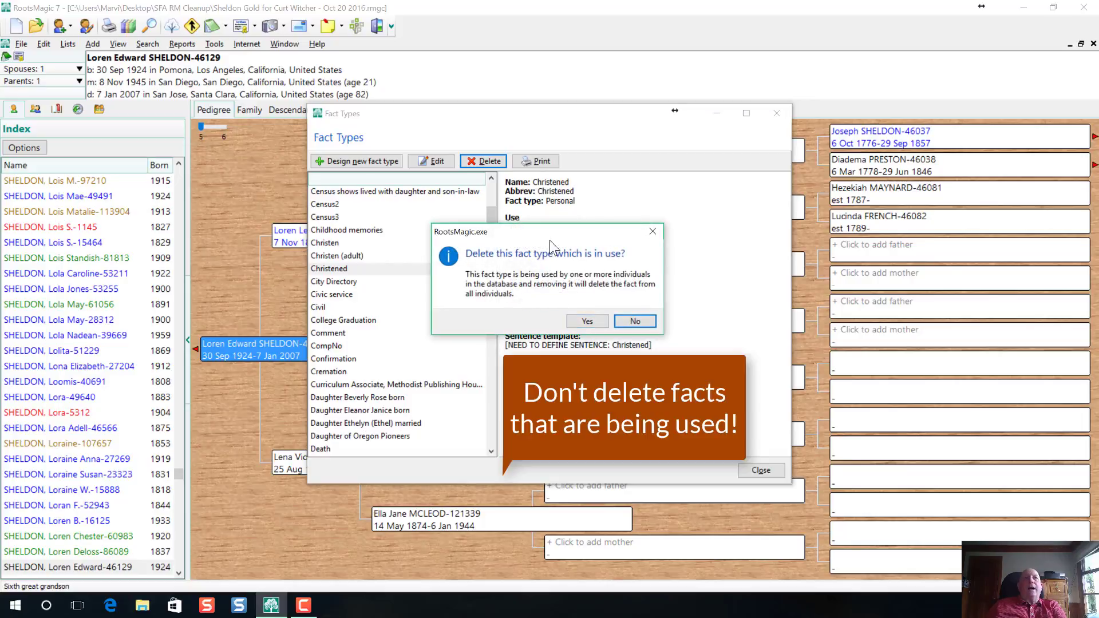
left_click(636, 322)
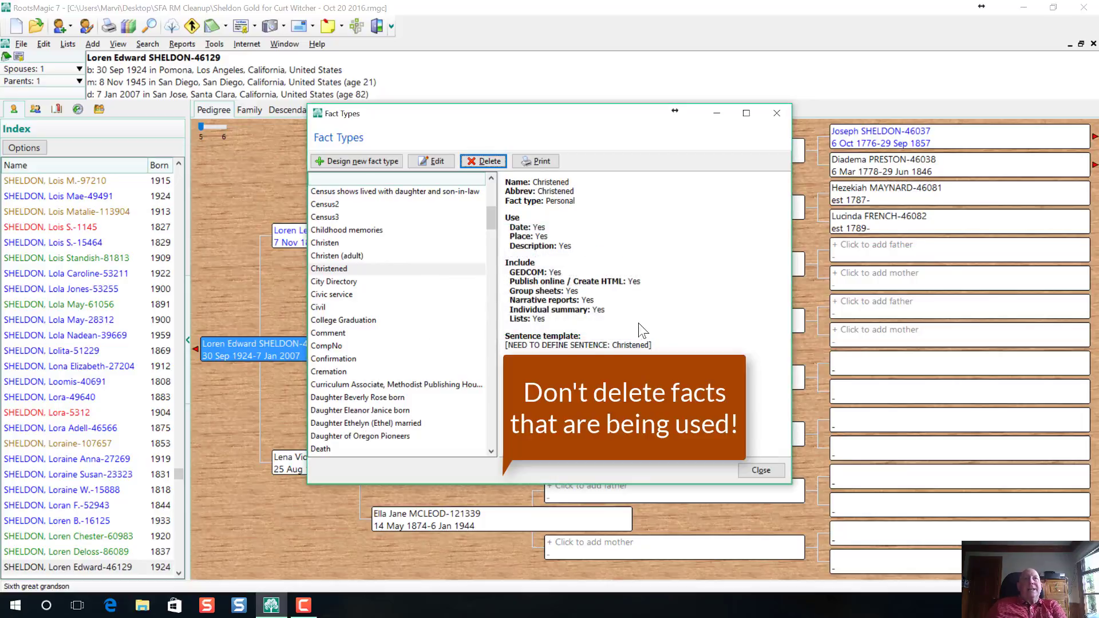
- Generate a Fact List report of everyone with the Christened fact type, review it, and close the report and fact type list
left_click(538, 165)
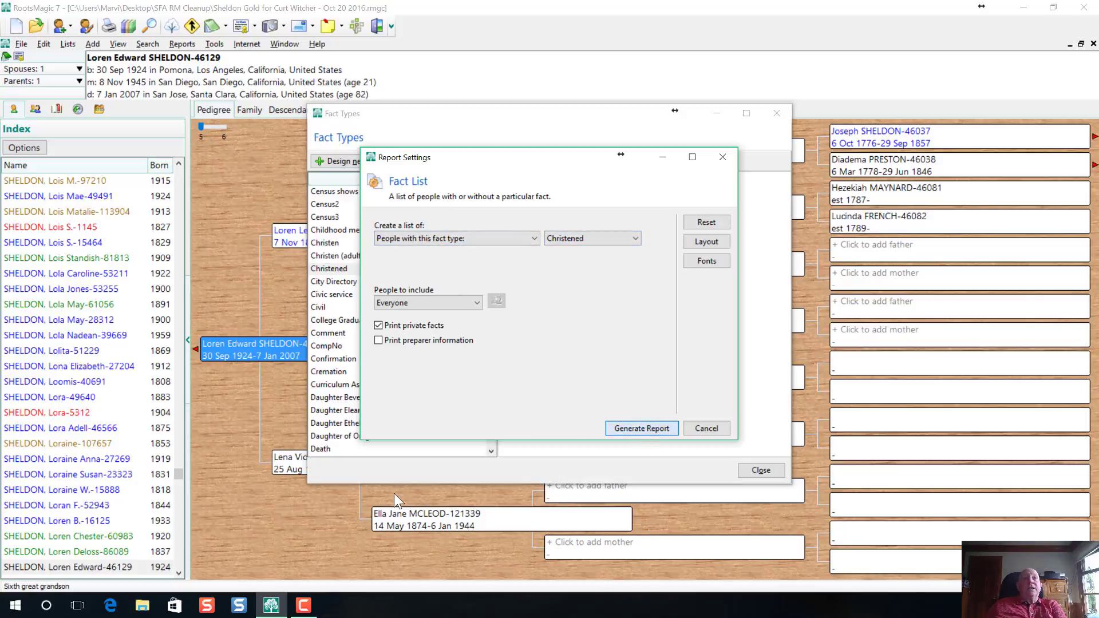
left_click(642, 428)
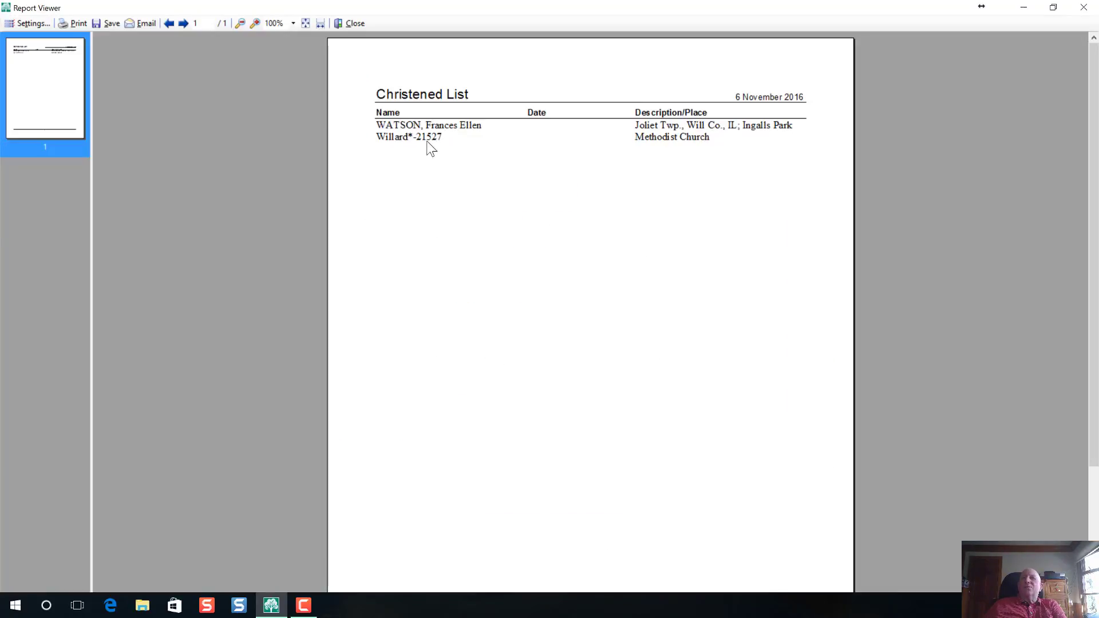
left_click(353, 23)
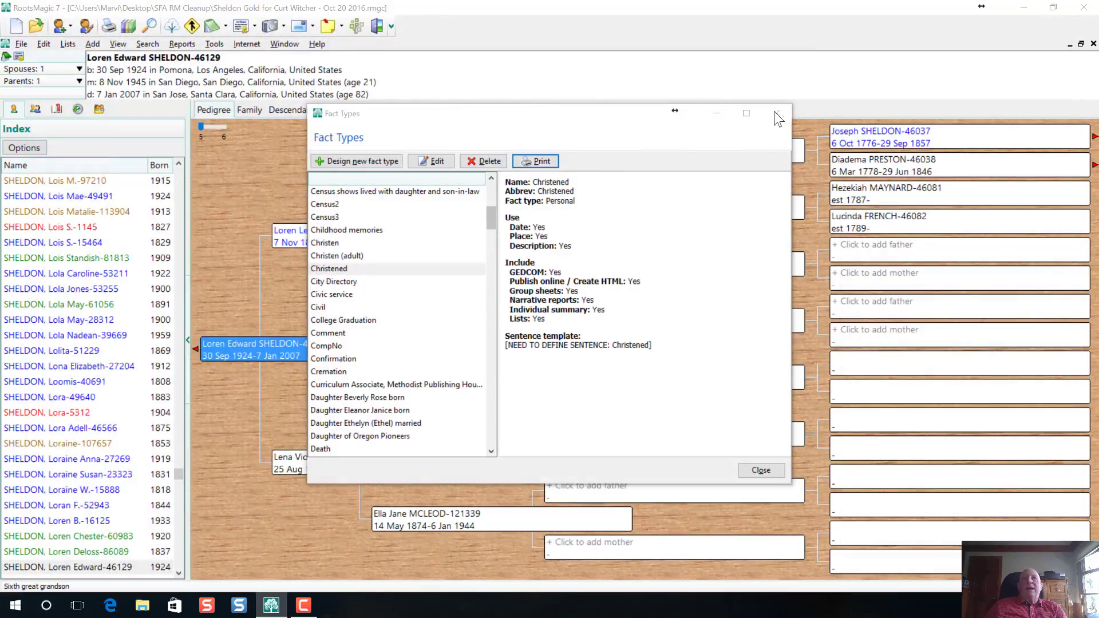
left_click(777, 114)
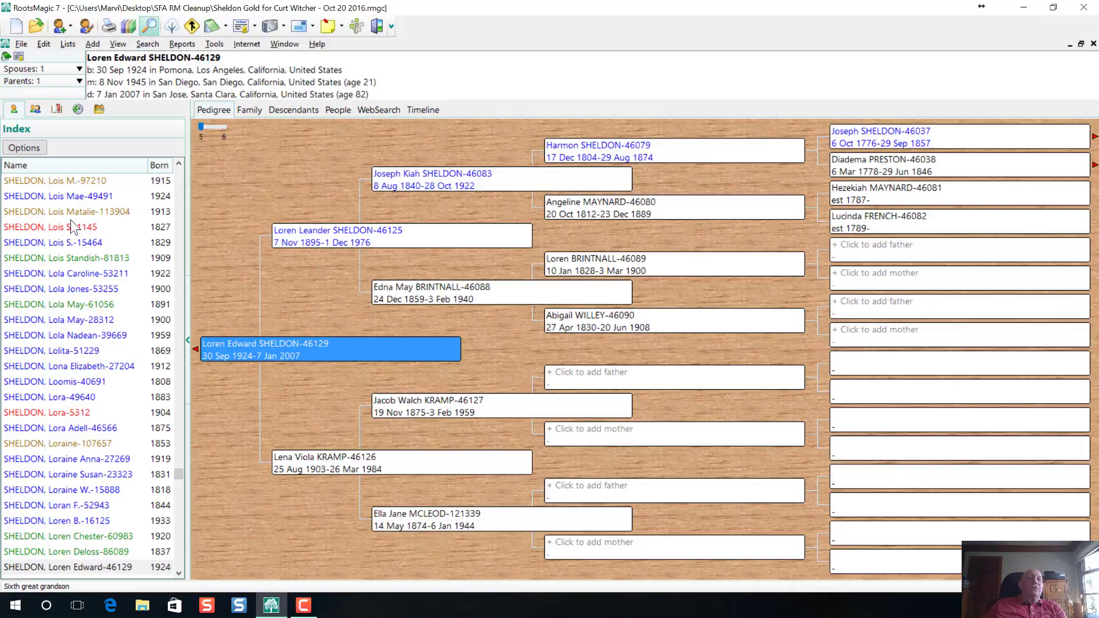
- Find the person with record number 21527 in RootsMagic Explorer and make them the selected person in the pedigree
left_click(150, 26)
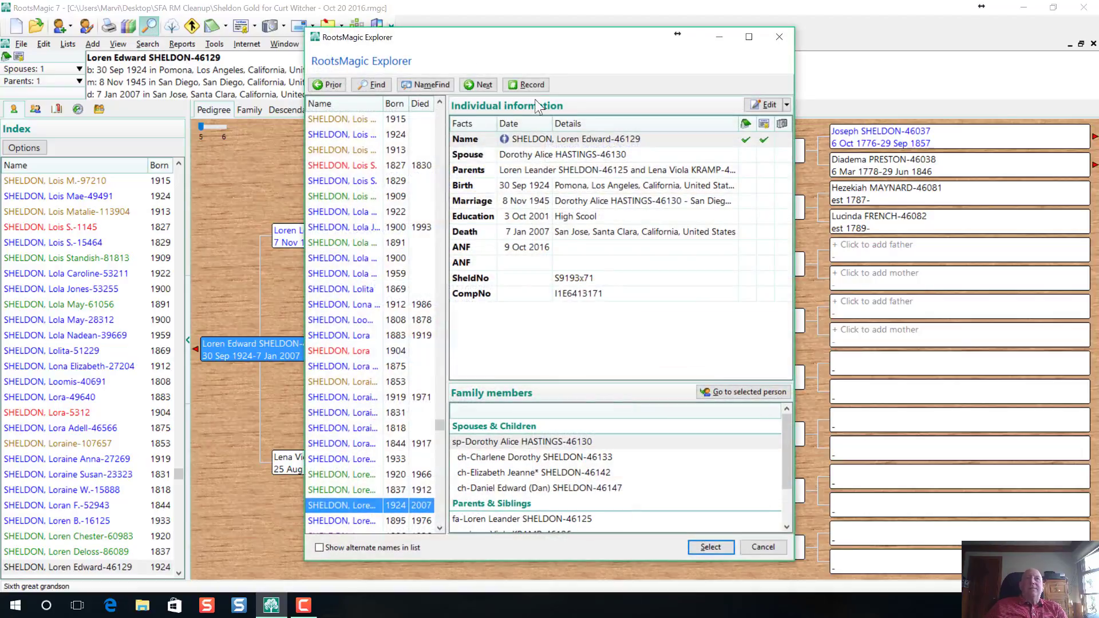
left_click(526, 84)
type("21")
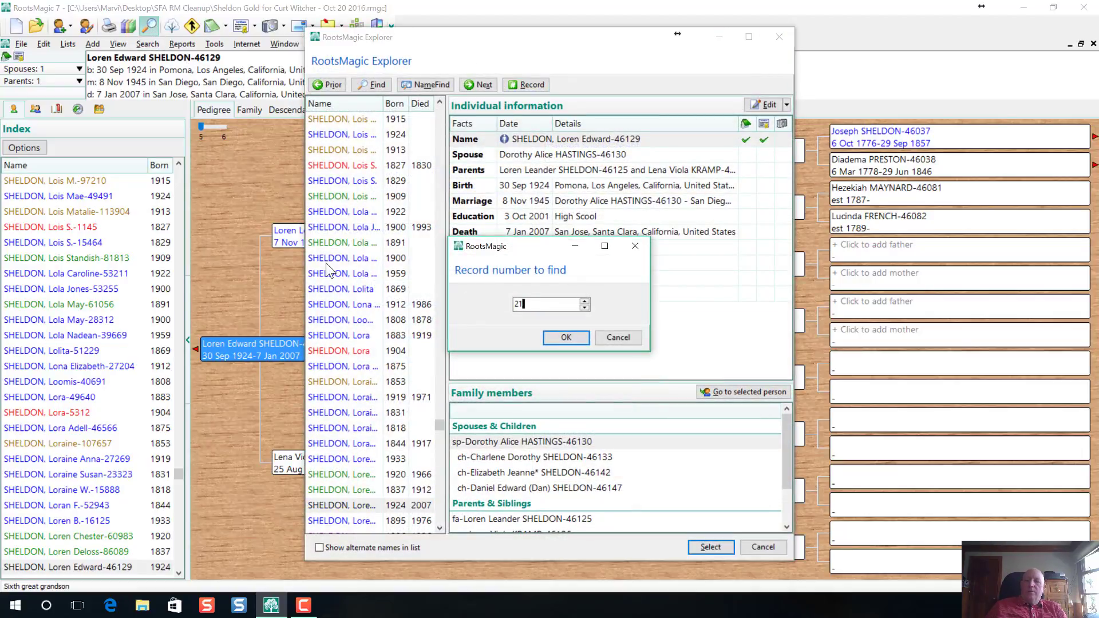
type("527")
key("Return")
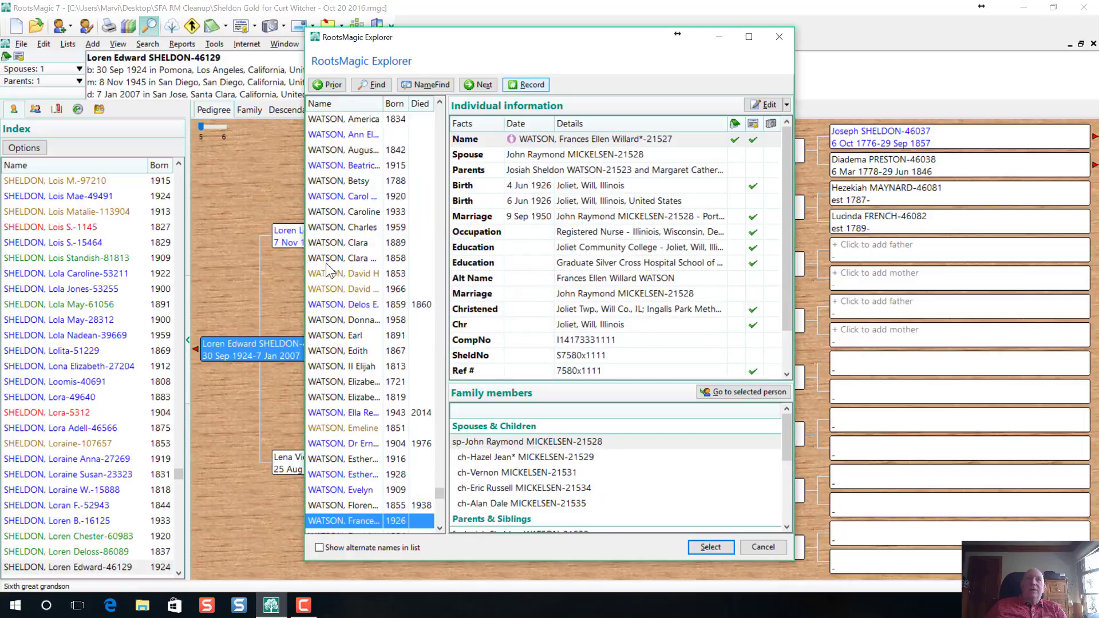
double_click(346, 521)
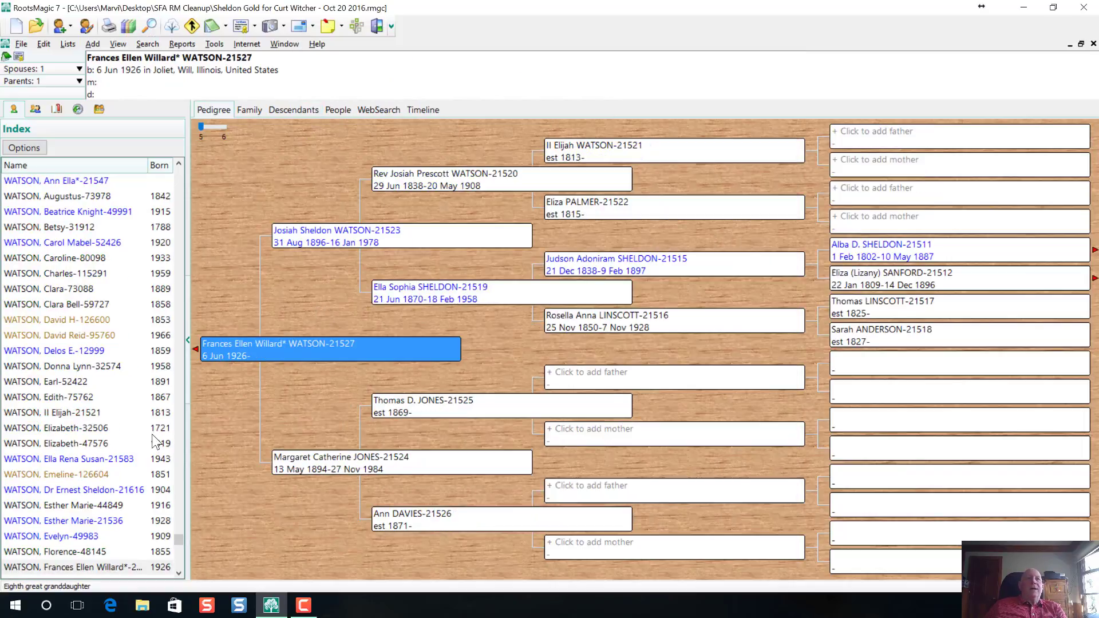
- Change the fact type of the selected person's Christened fact to the standard Christen type
double_click(274, 346)
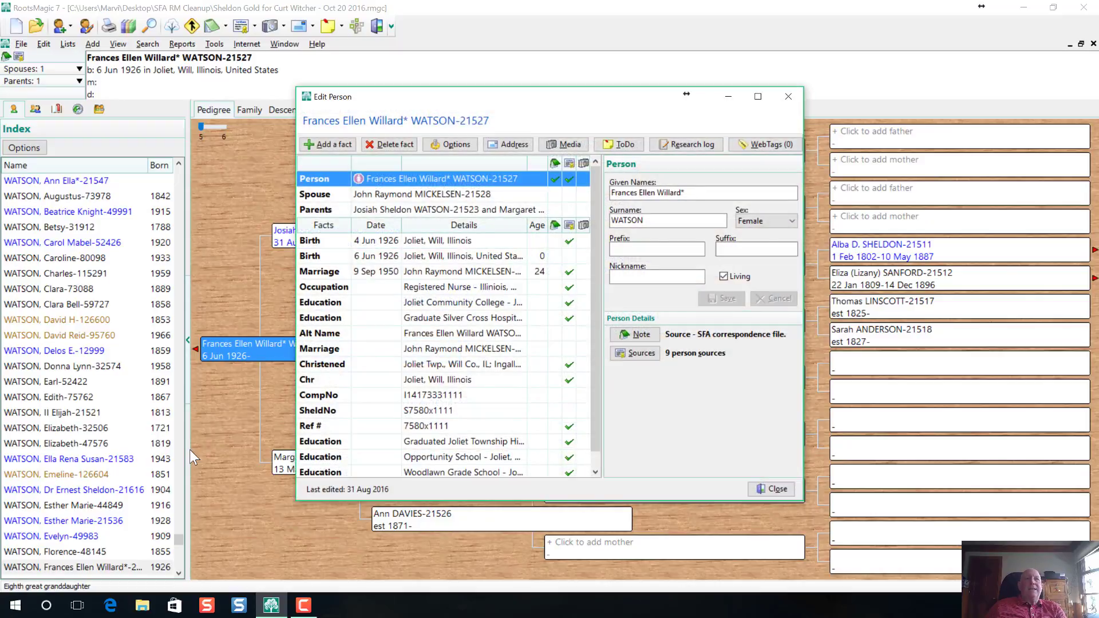
left_click(331, 369)
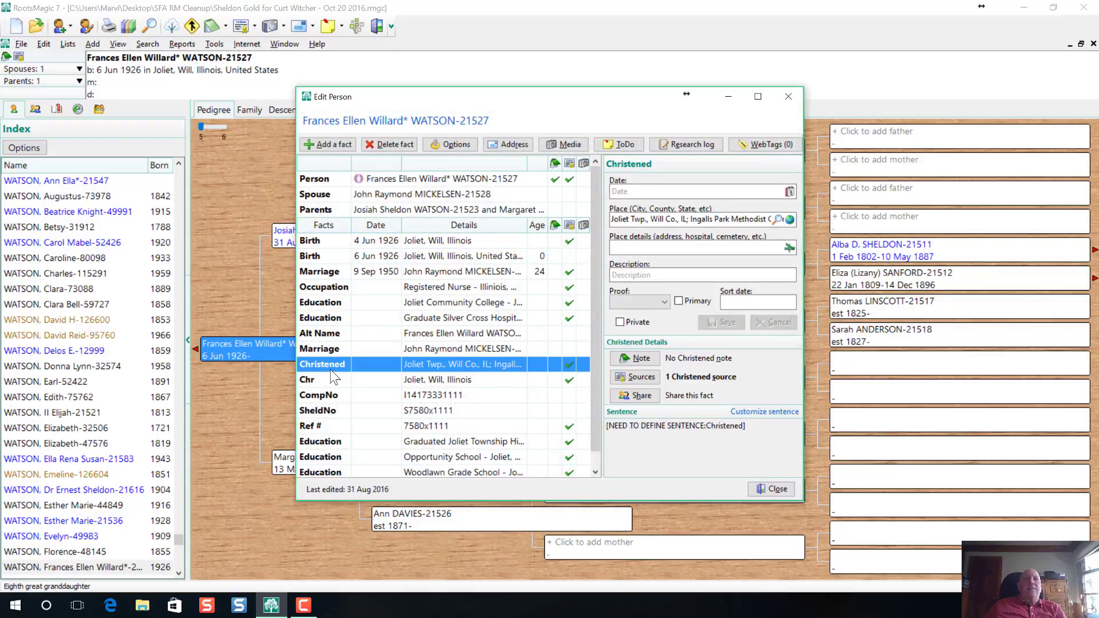
left_click(451, 144)
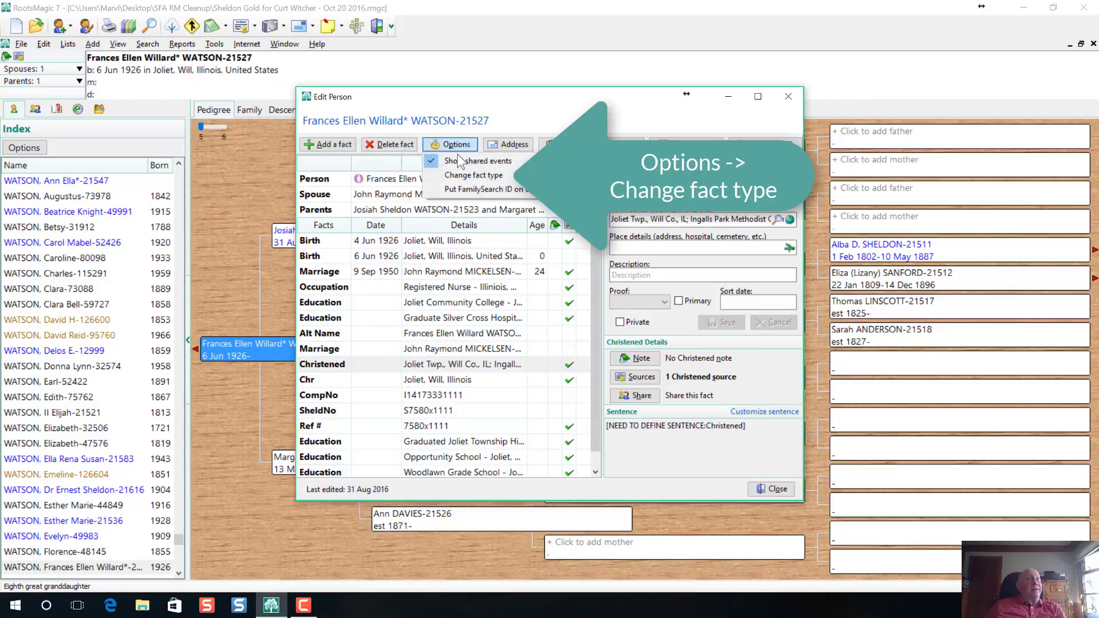
left_click(476, 177)
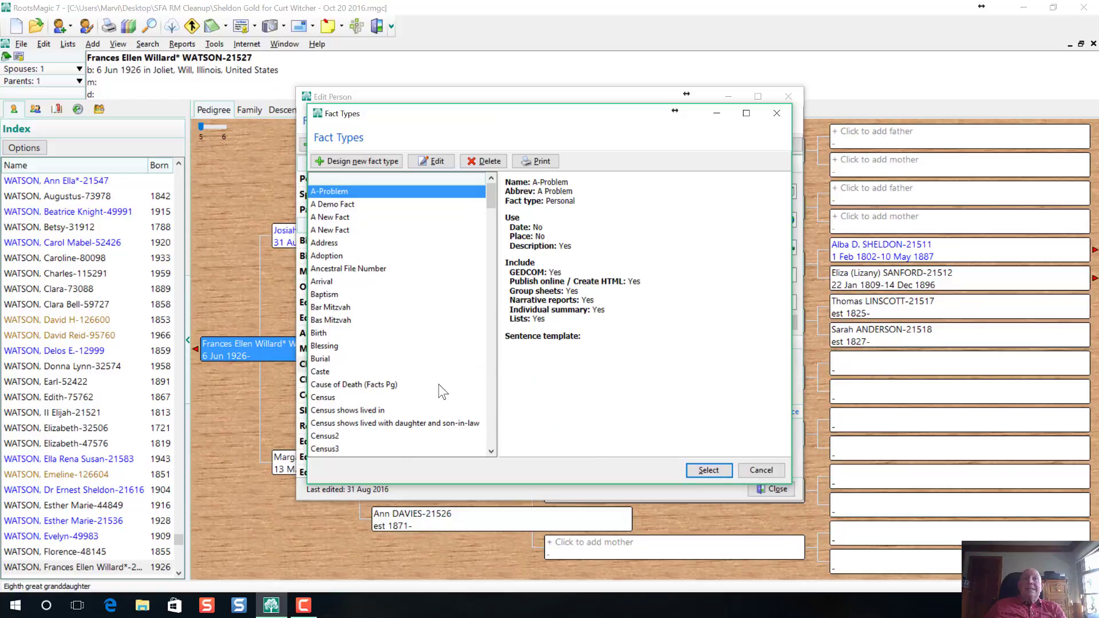
scroll(487, 424, "down", 8)
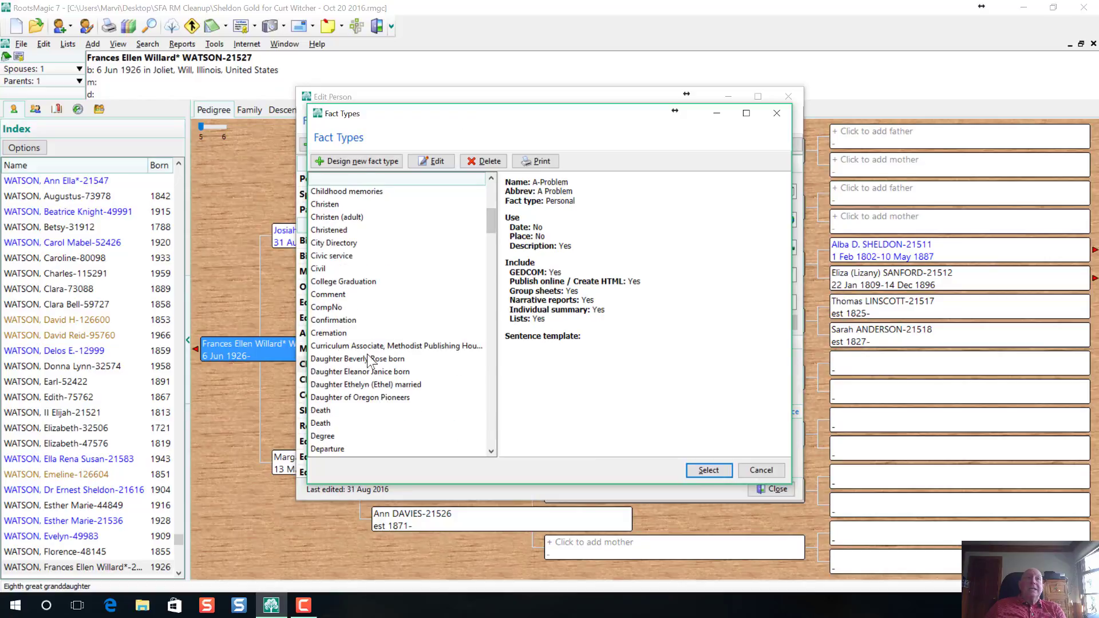
left_click(332, 200)
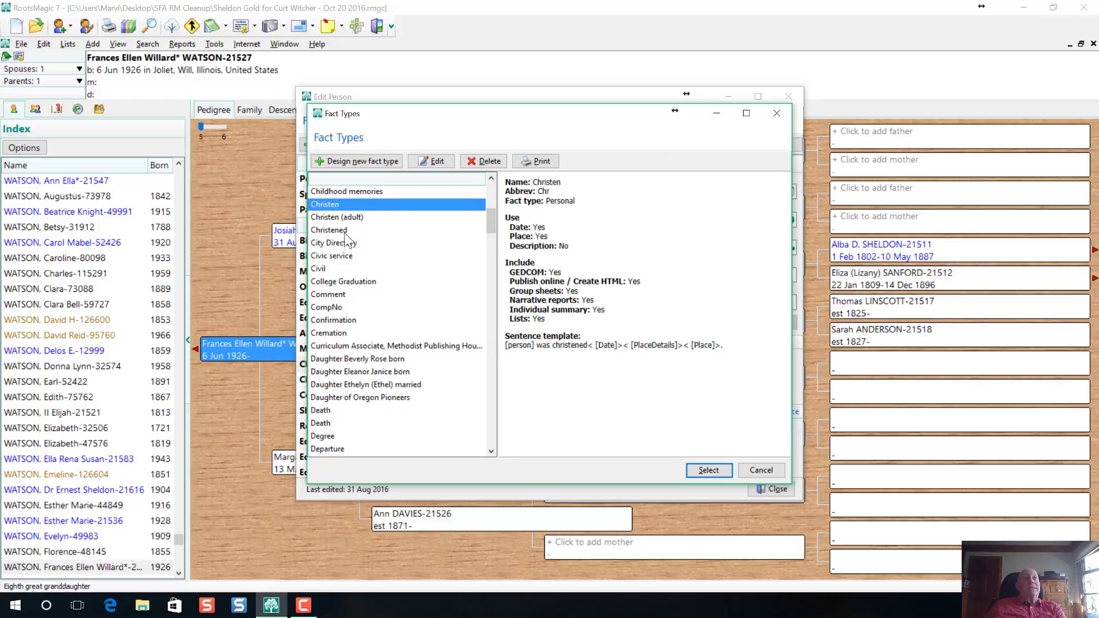
left_click(708, 470)
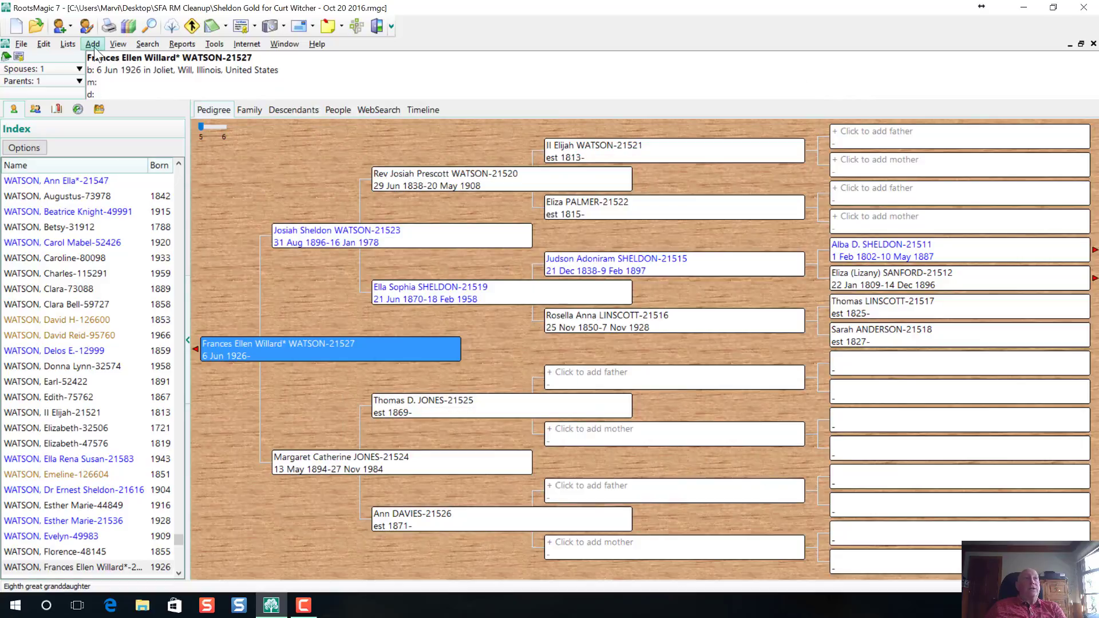
- Delete the user-defined Christened fact type from the database's fact type list
left_click(68, 46)
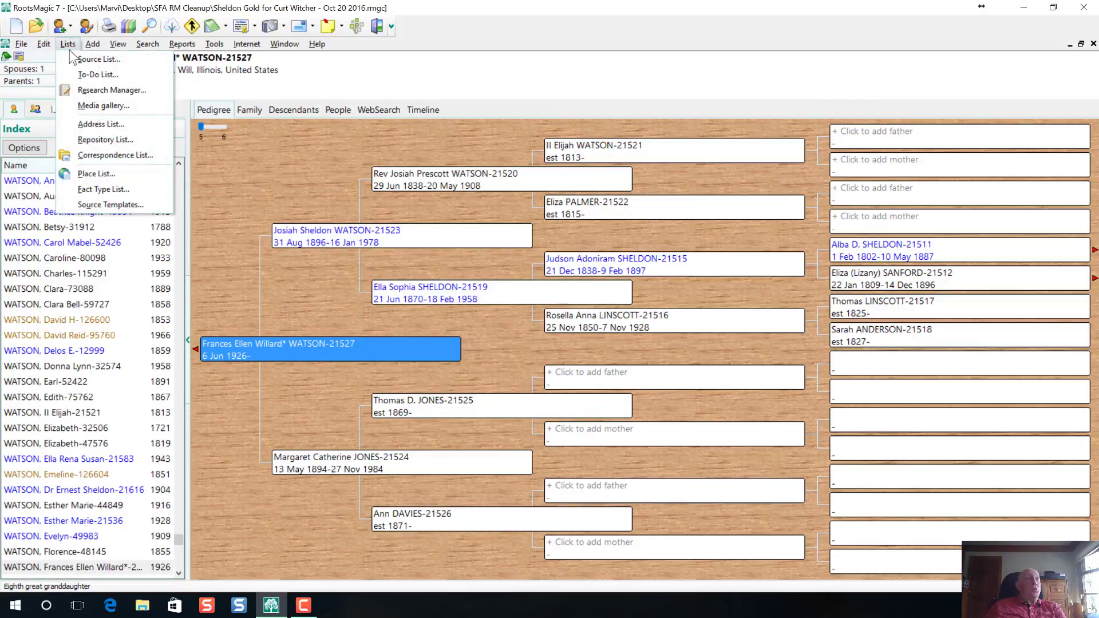
left_click(103, 189)
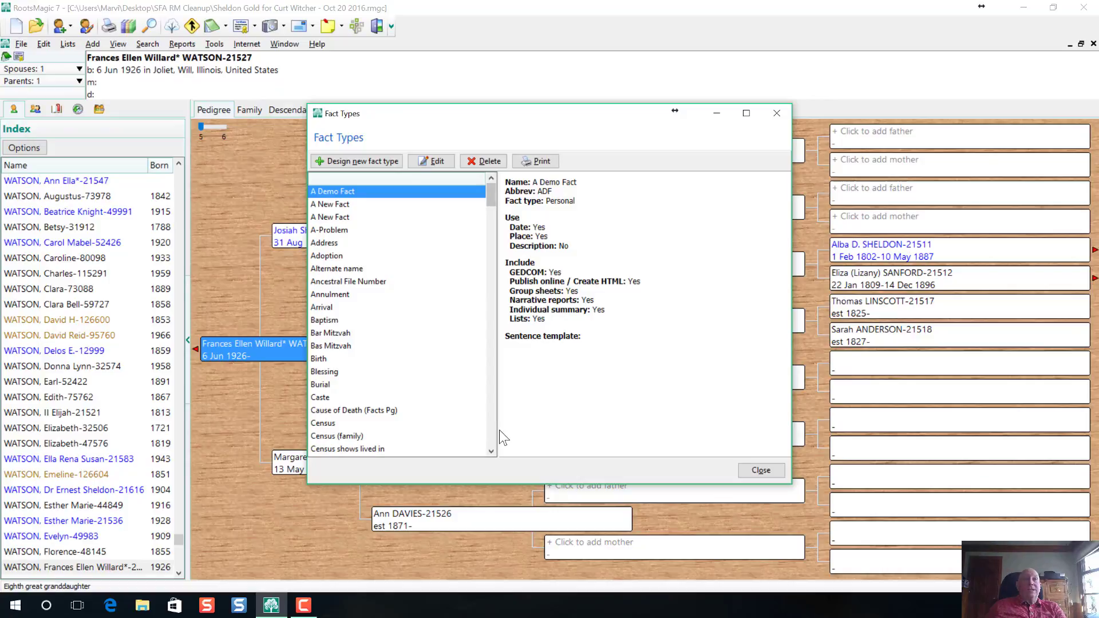
left_click(491, 435)
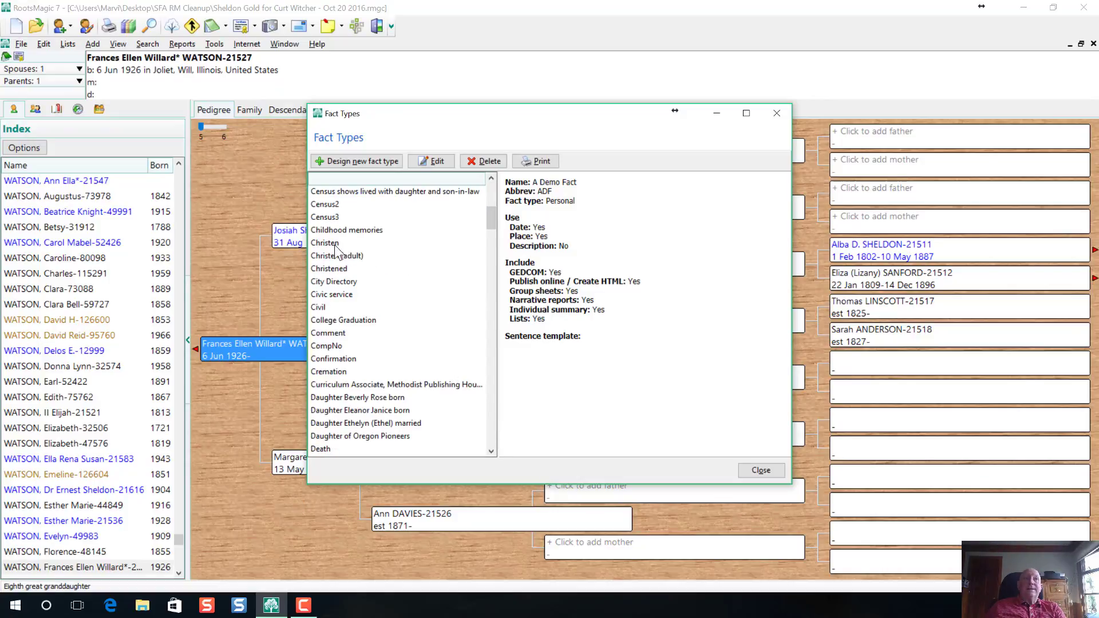
left_click(344, 269)
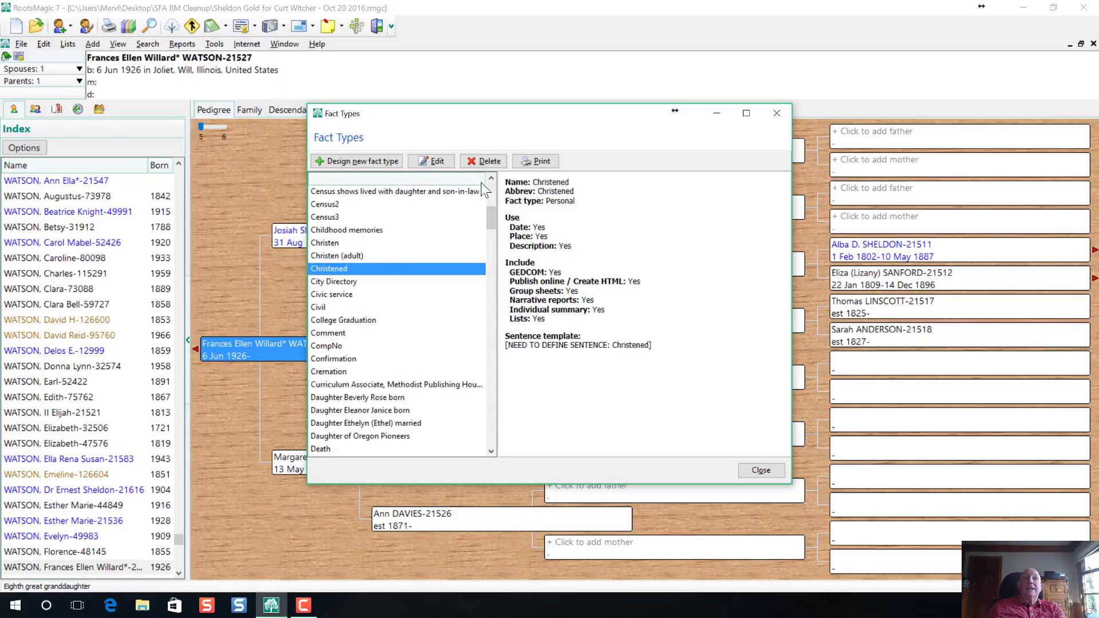
left_click(485, 163)
left_click(585, 319)
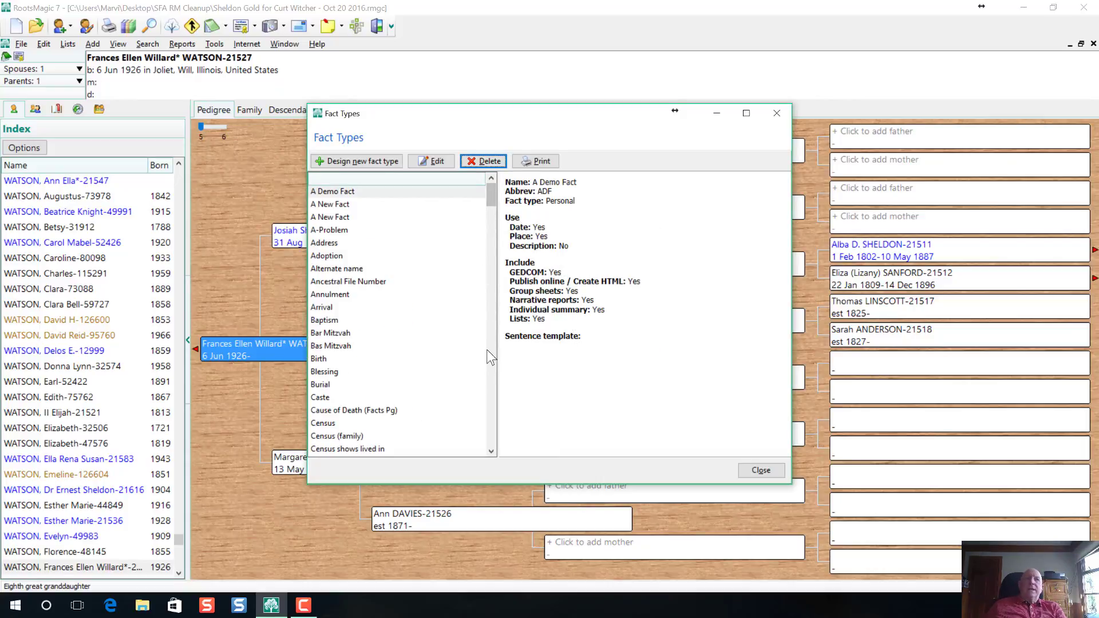
- Try to delete the user-defined Death of Parent fact type from the database
left_click(493, 393)
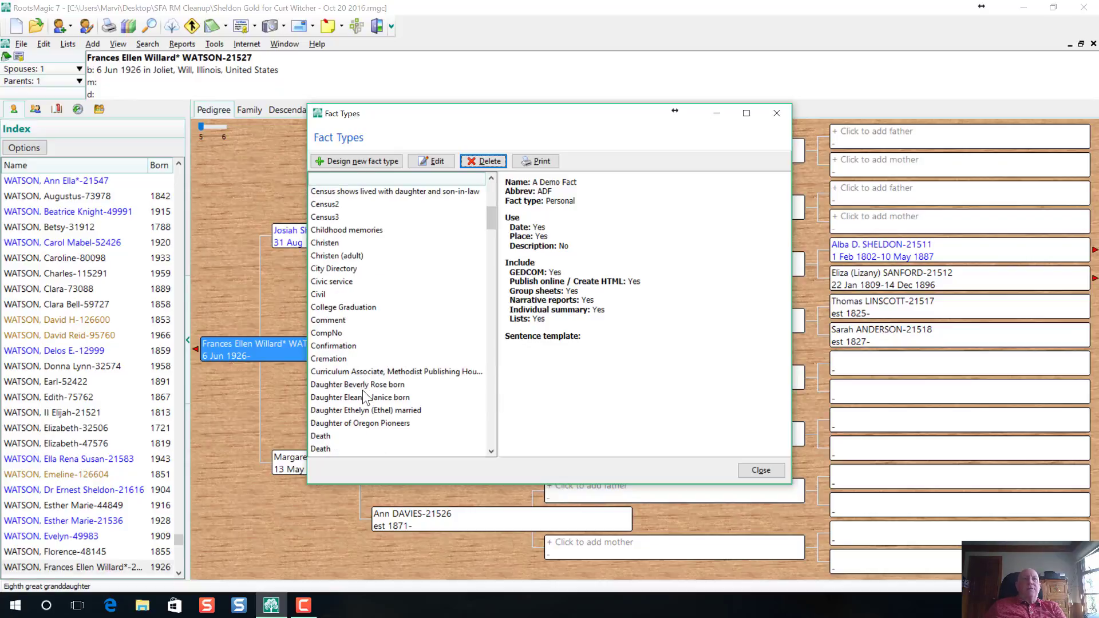
left_click(491, 452)
scroll(294, 507, "down", 3)
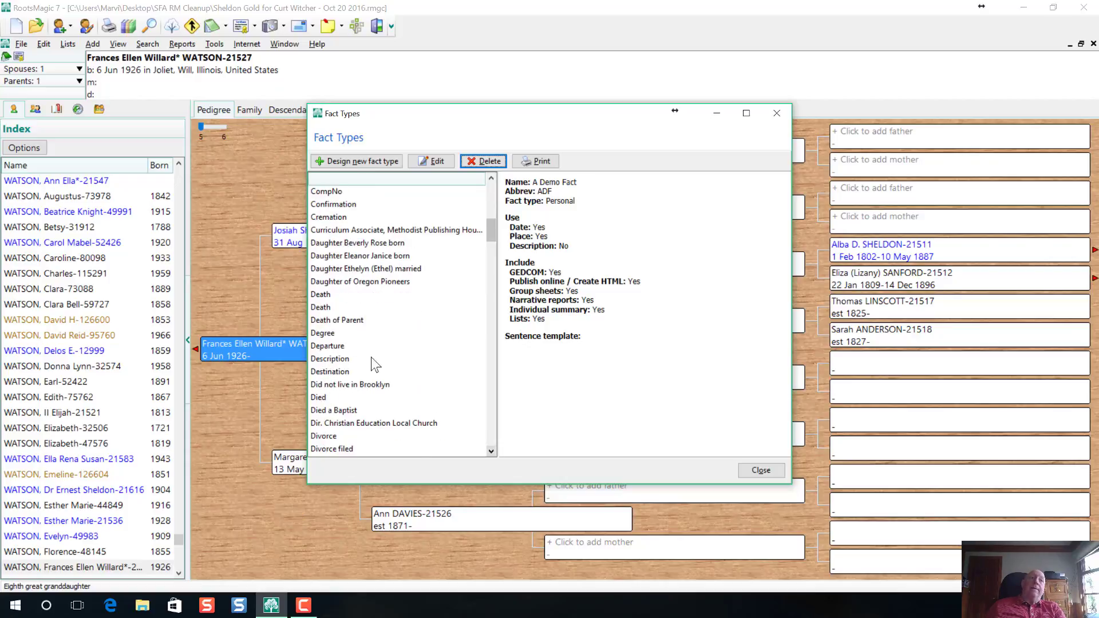
left_click(368, 322)
left_click(489, 164)
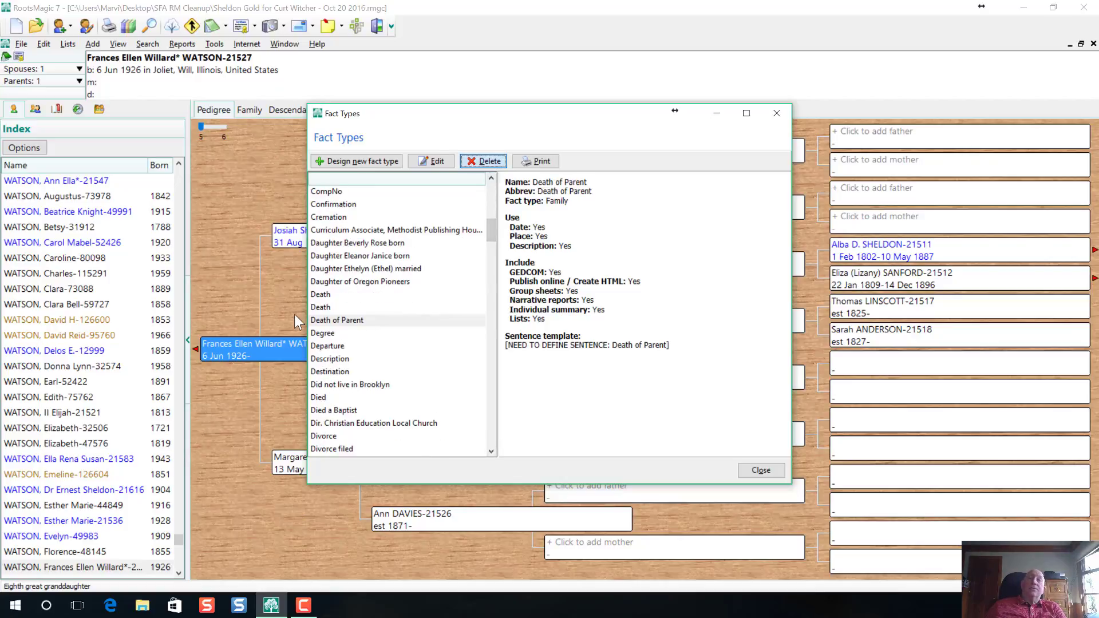
left_click(588, 317)
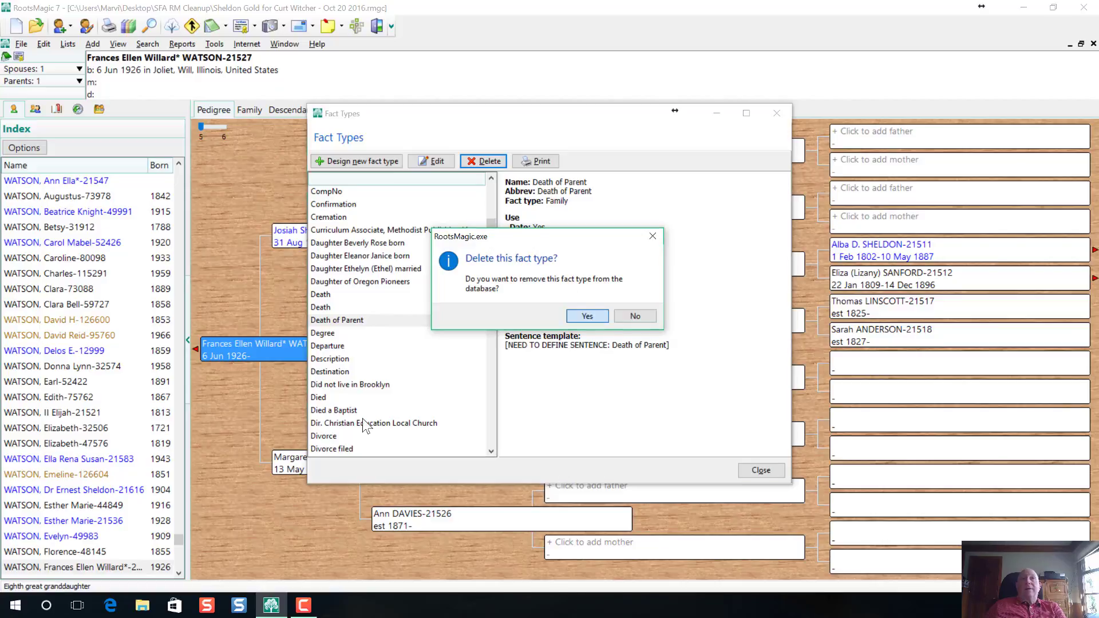
key("Return")
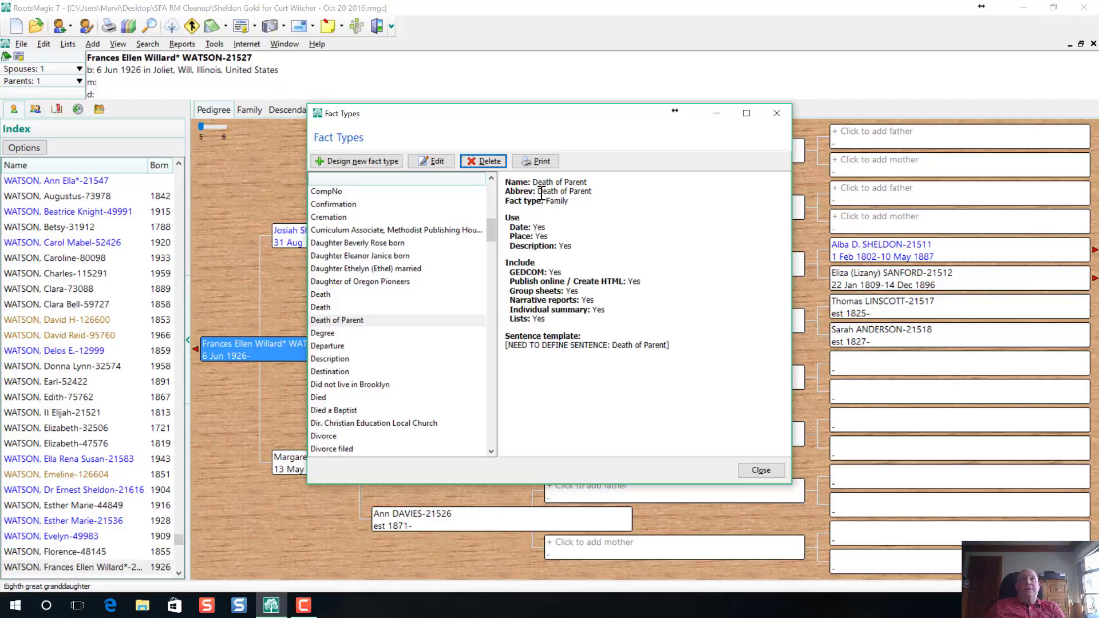
- Generate a Fact List report of everyone with the Death of Parent fact, check the fact on a person using it, and close their record
left_click(538, 164)
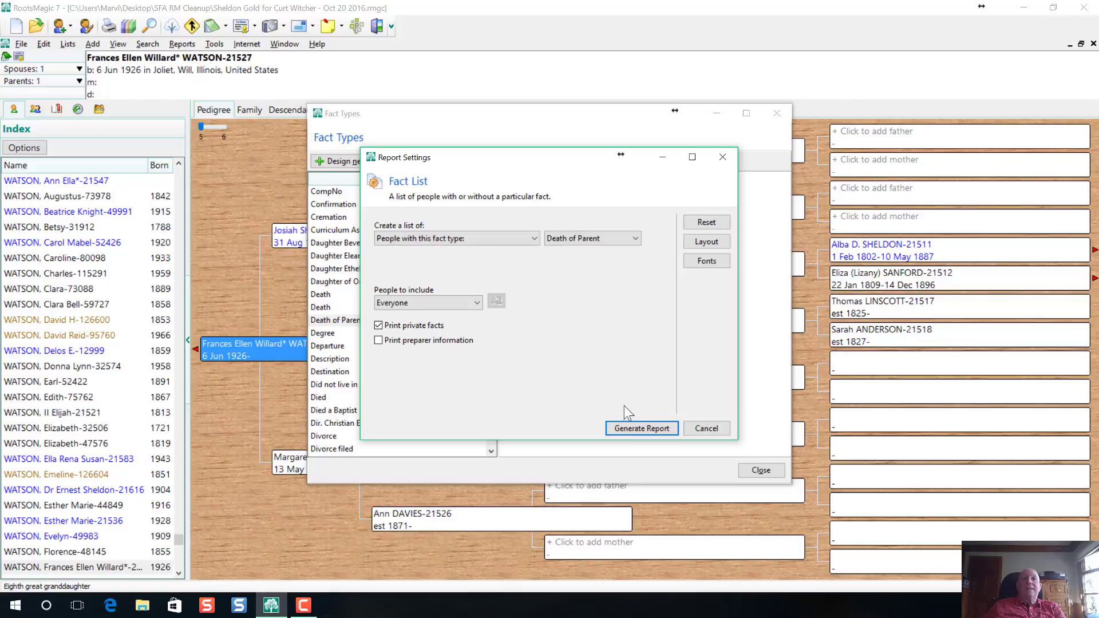
left_click(636, 426)
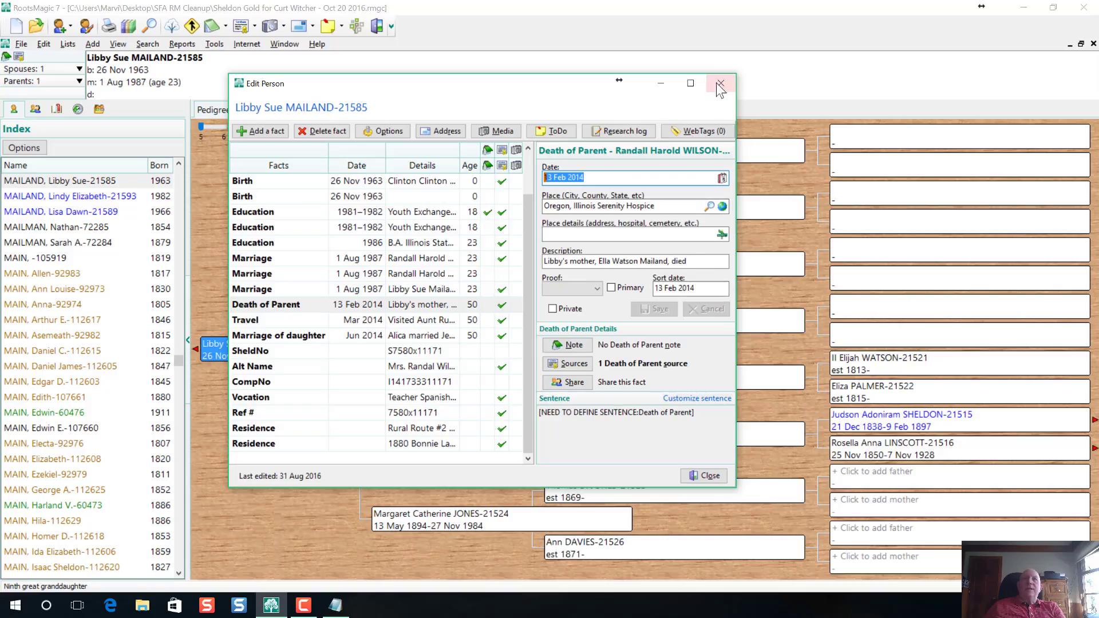
left_click(719, 84)
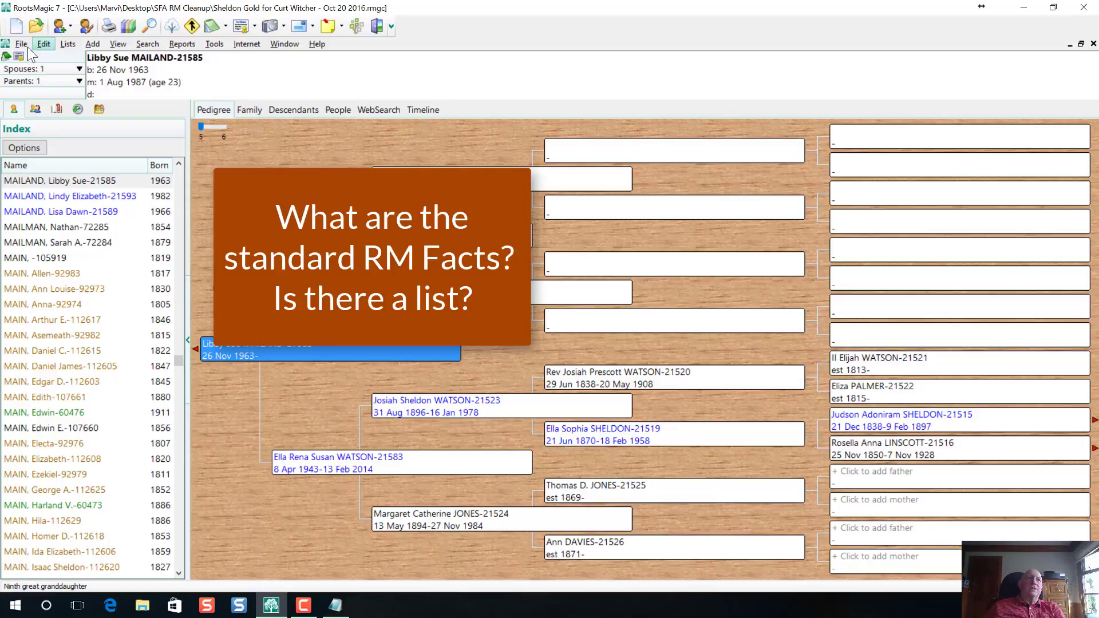
- Create a new empty RootsMagic file named "new" with the default options
left_click(22, 44)
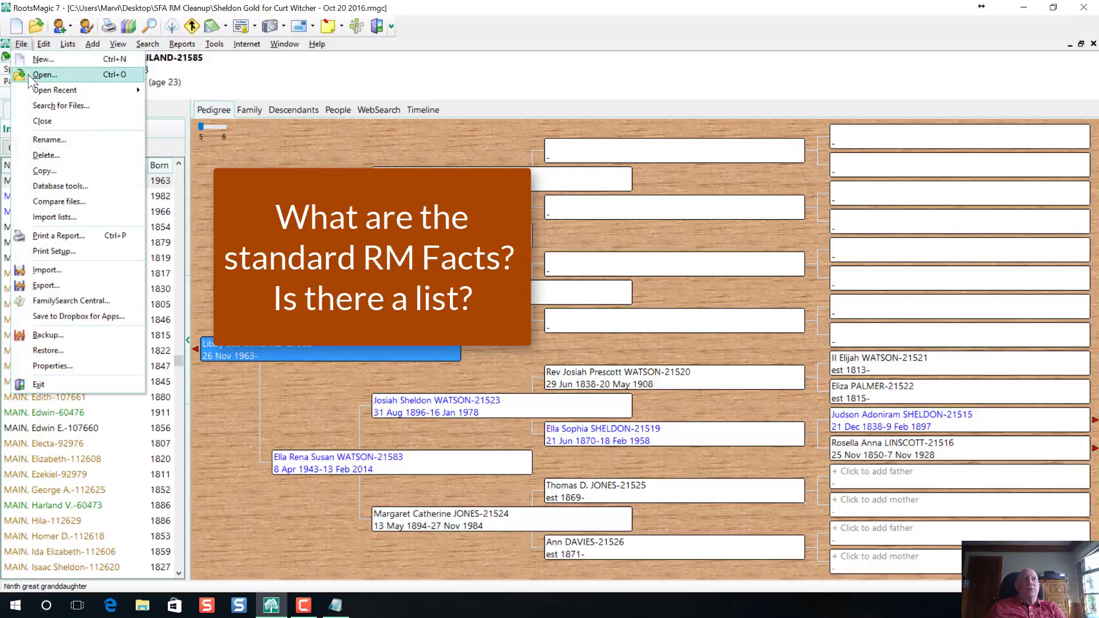
left_click(43, 60)
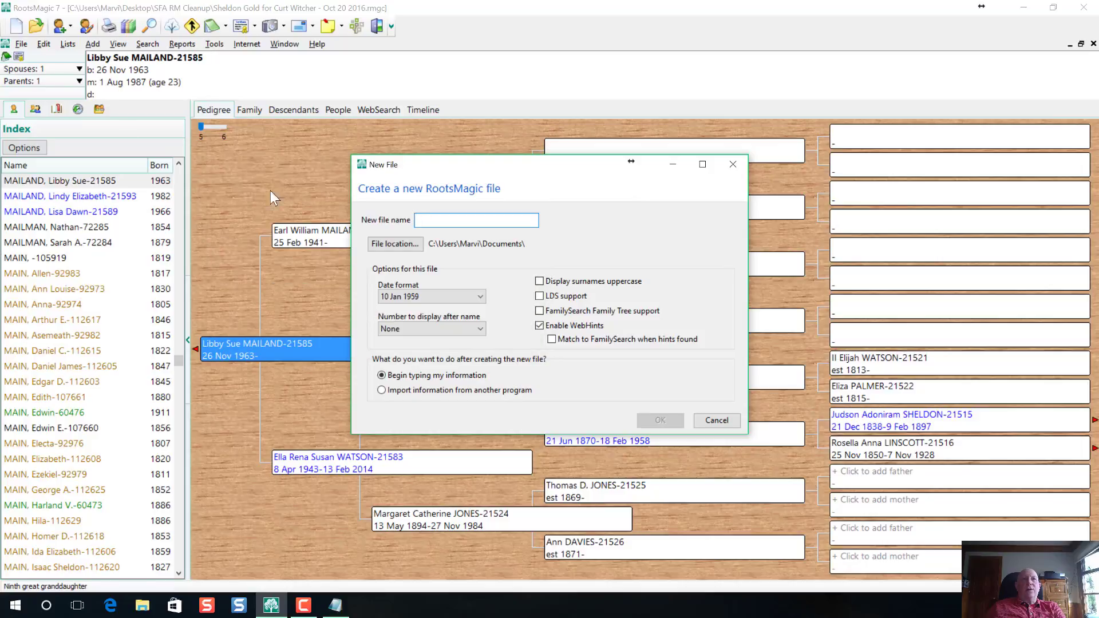
type("new")
key("Return")
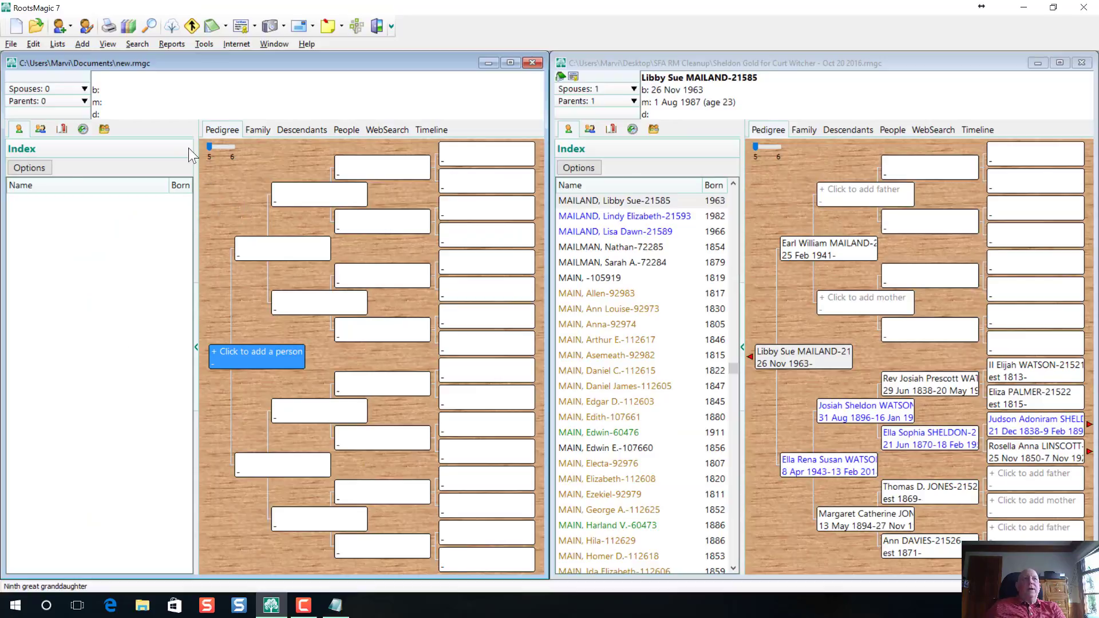
- Review the standard fact types from Adoption through Will in the new file, and close the fact type list
left_click(58, 44)
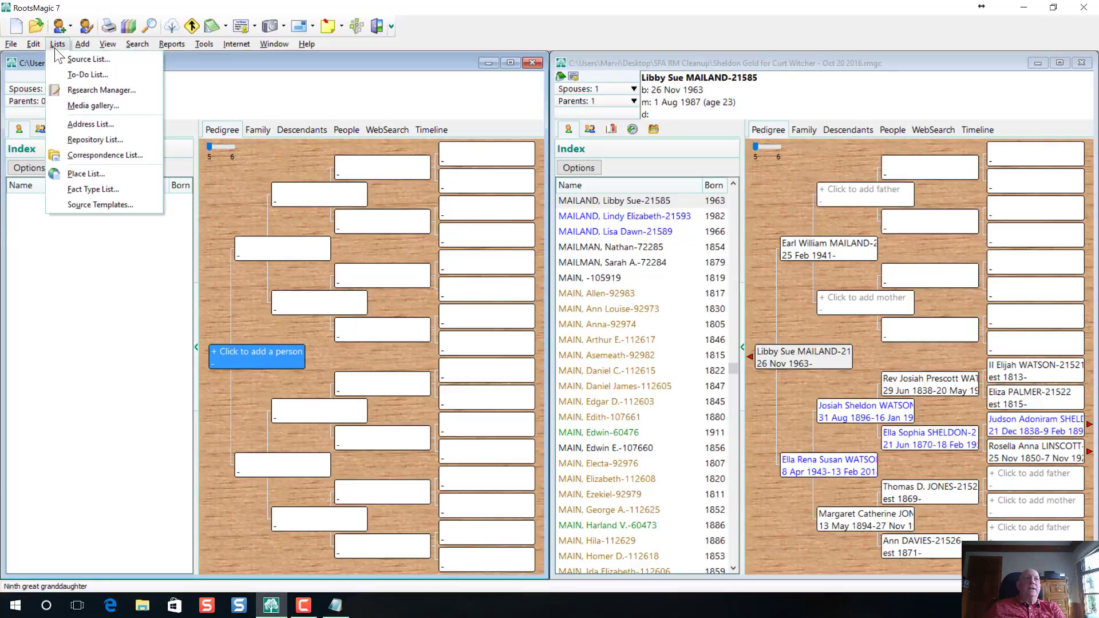
left_click(81, 189)
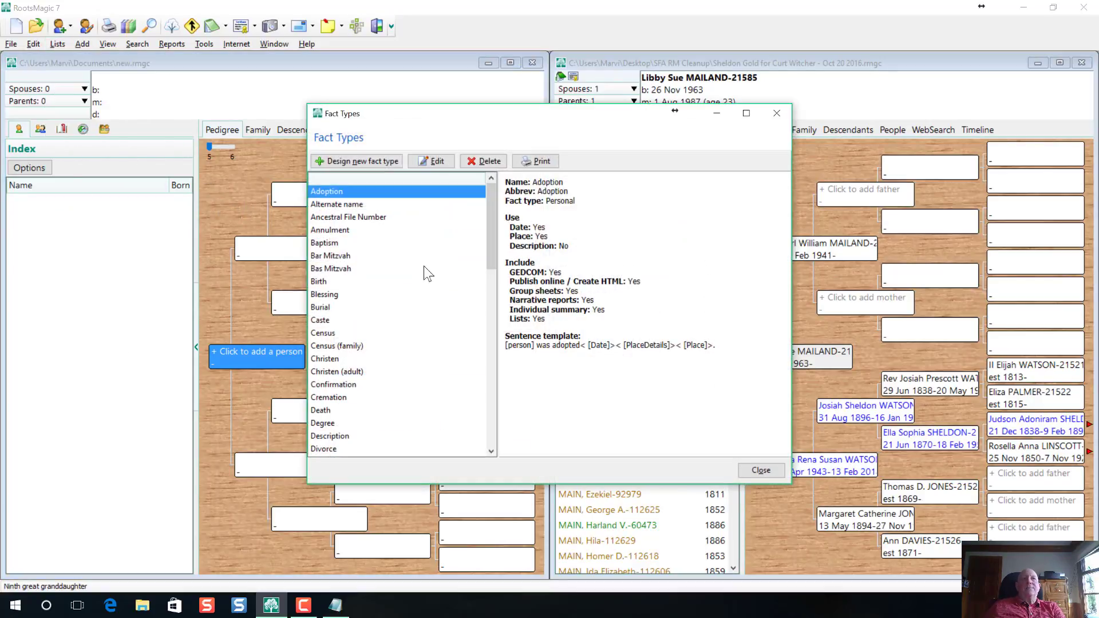
left_click_drag(490, 231, 493, 450)
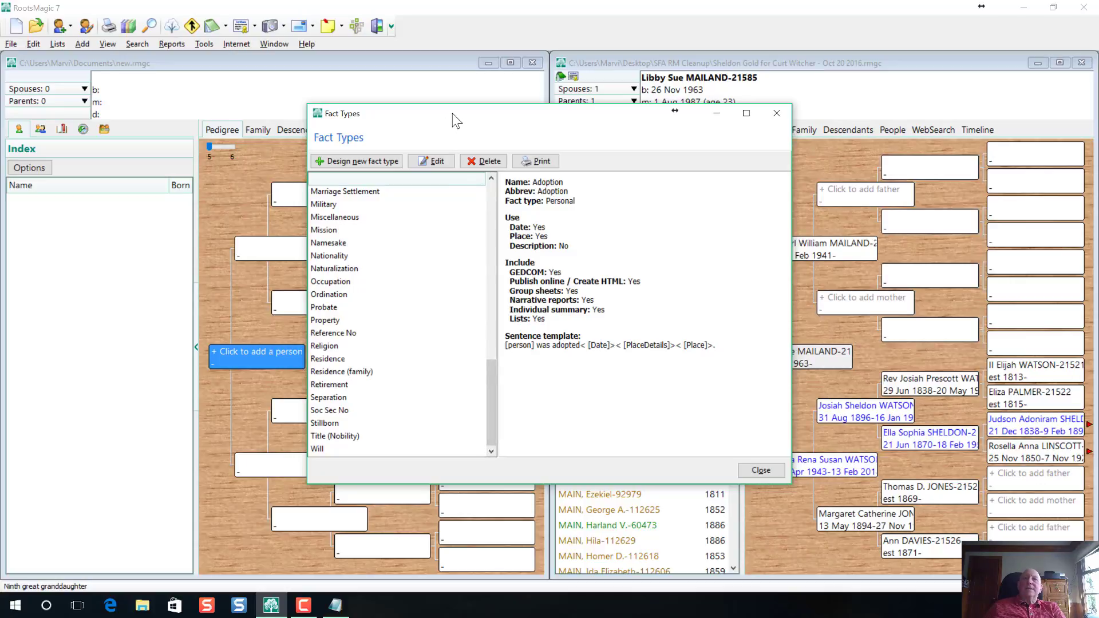
left_click(777, 114)
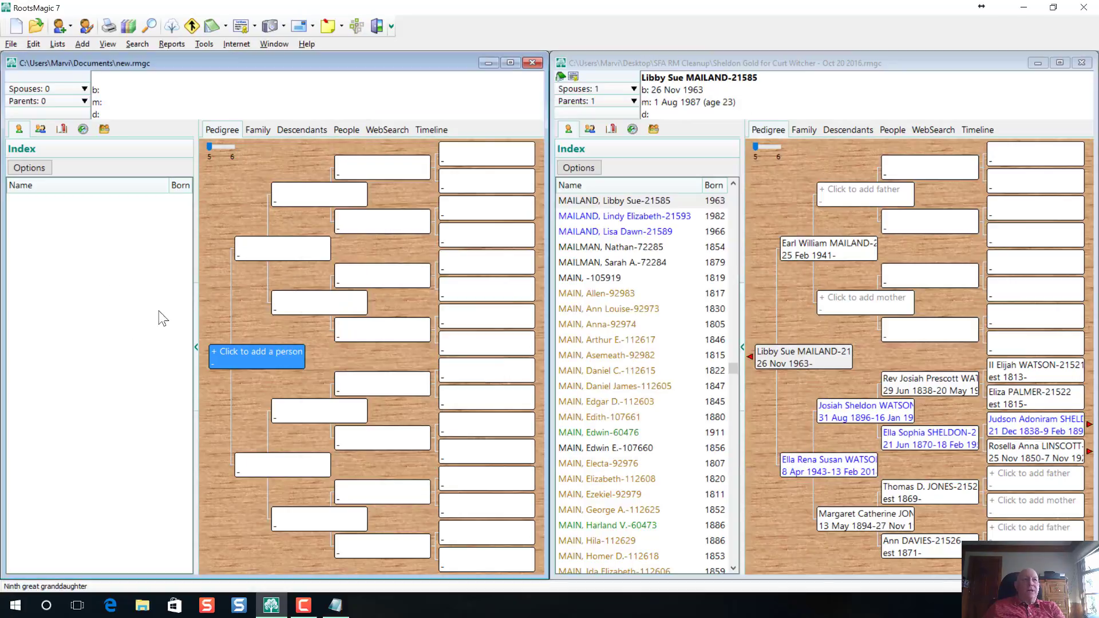